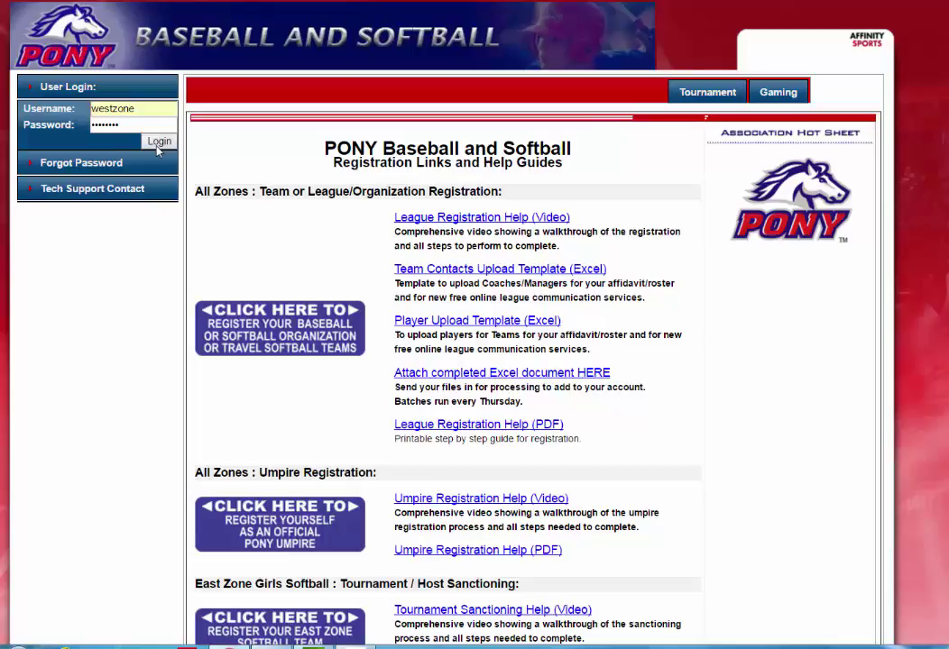
Log in to the zone official account and go to the Team section
left_click(157, 145)
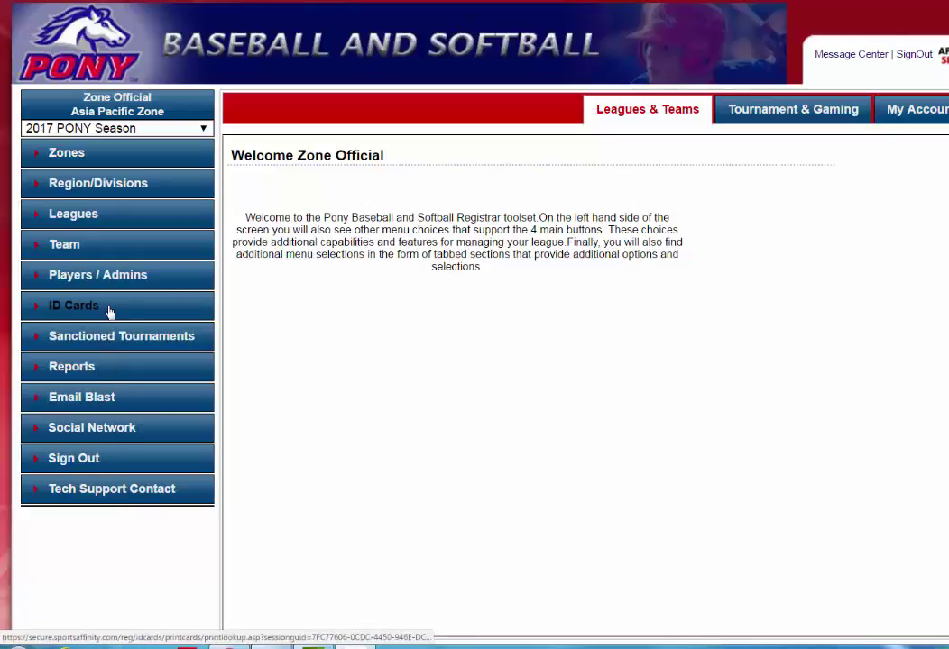
left_click(63, 245)
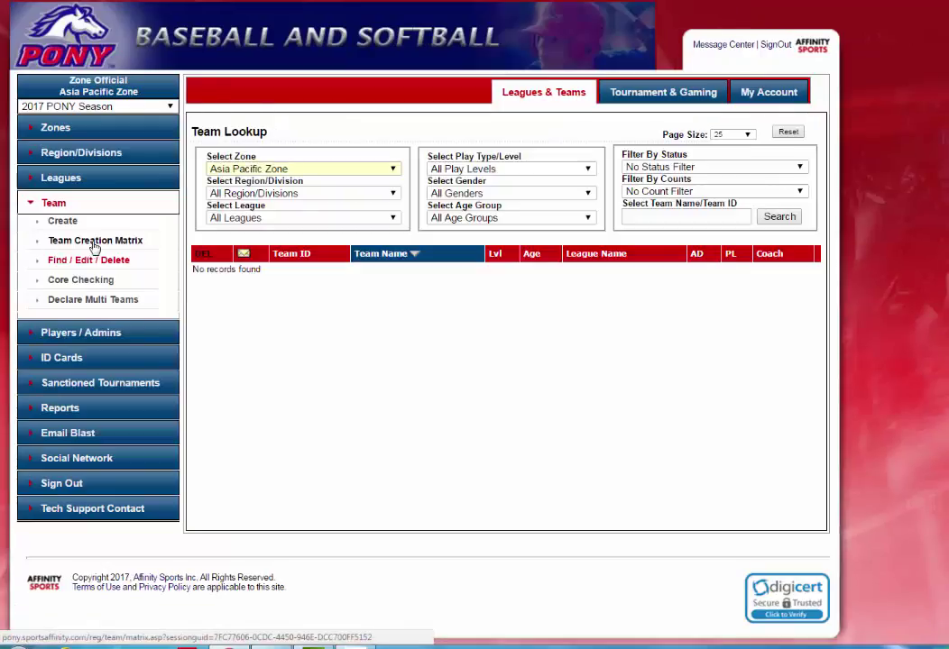
Open the Team Creation Matrix for the Orange County region and Affinity QA Verification league
left_click(95, 242)
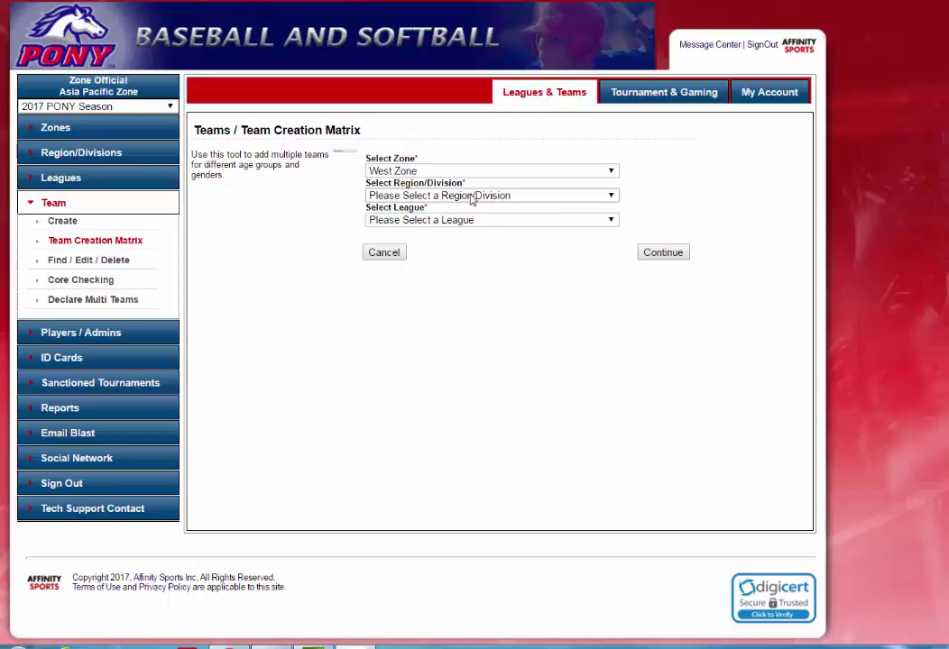
left_click(472, 199)
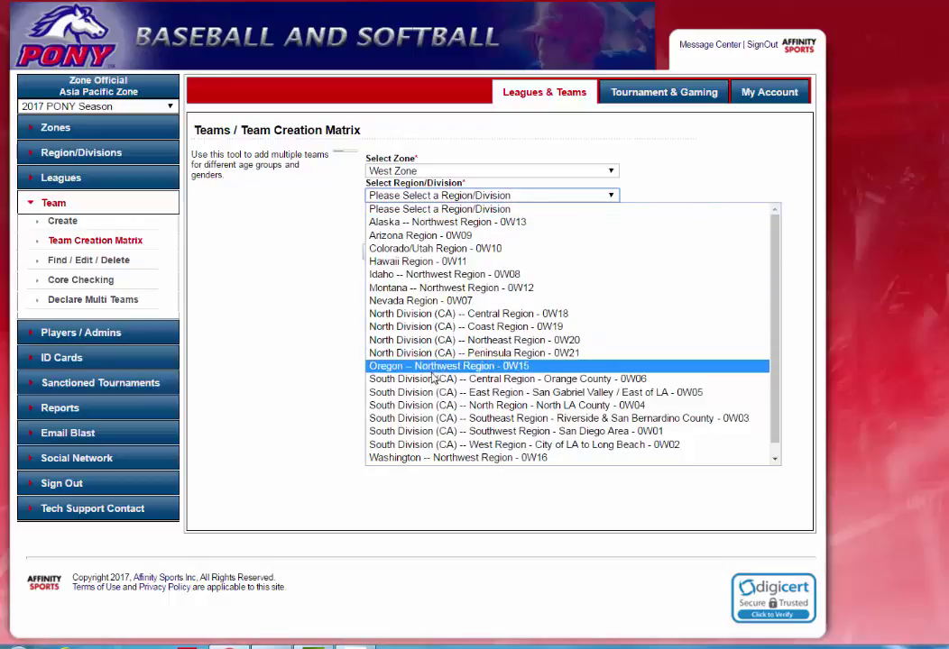
left_click(547, 385)
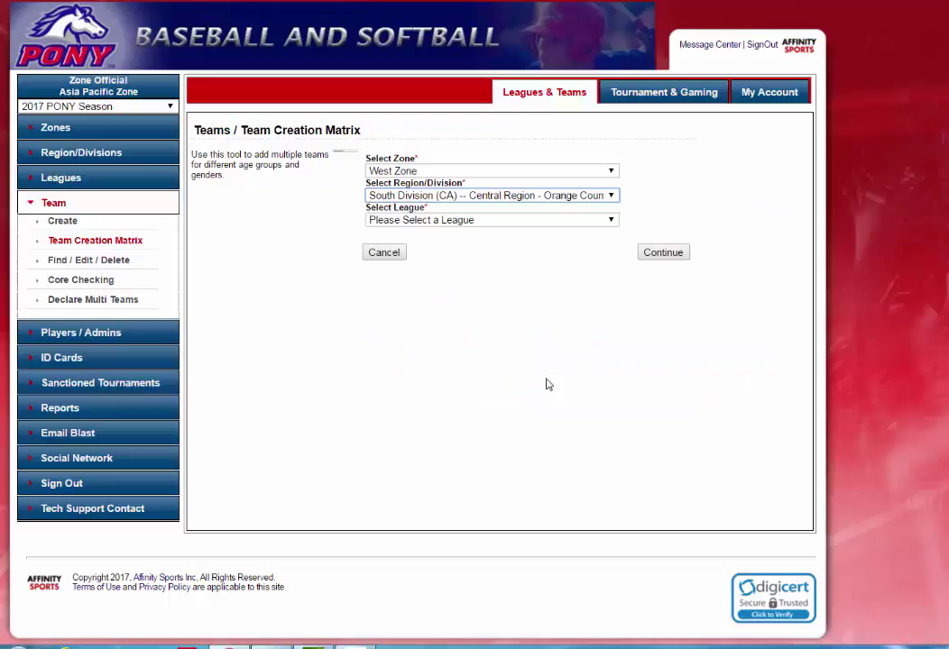
left_click(518, 222)
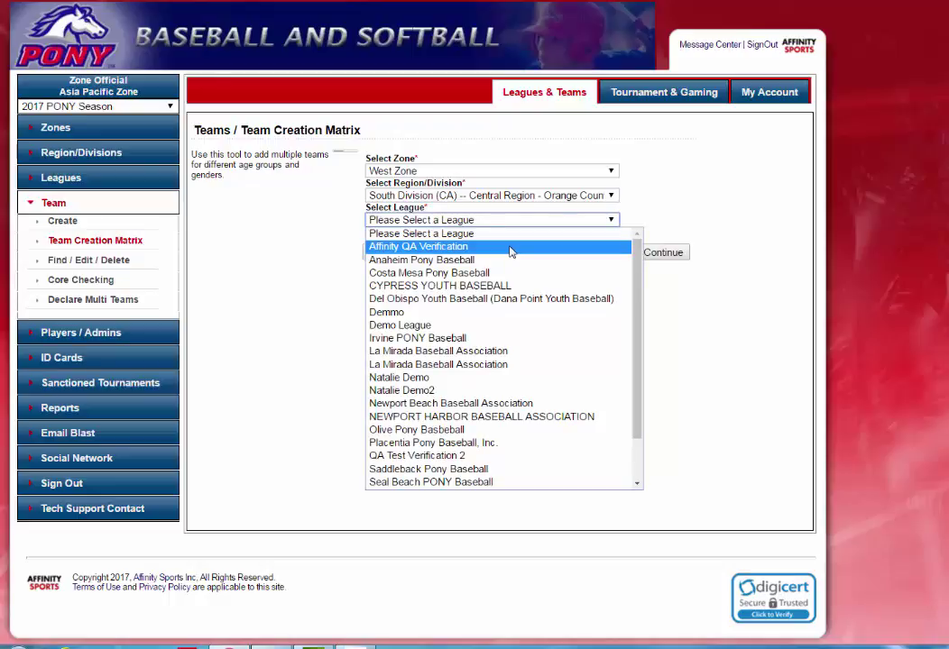
left_click(510, 247)
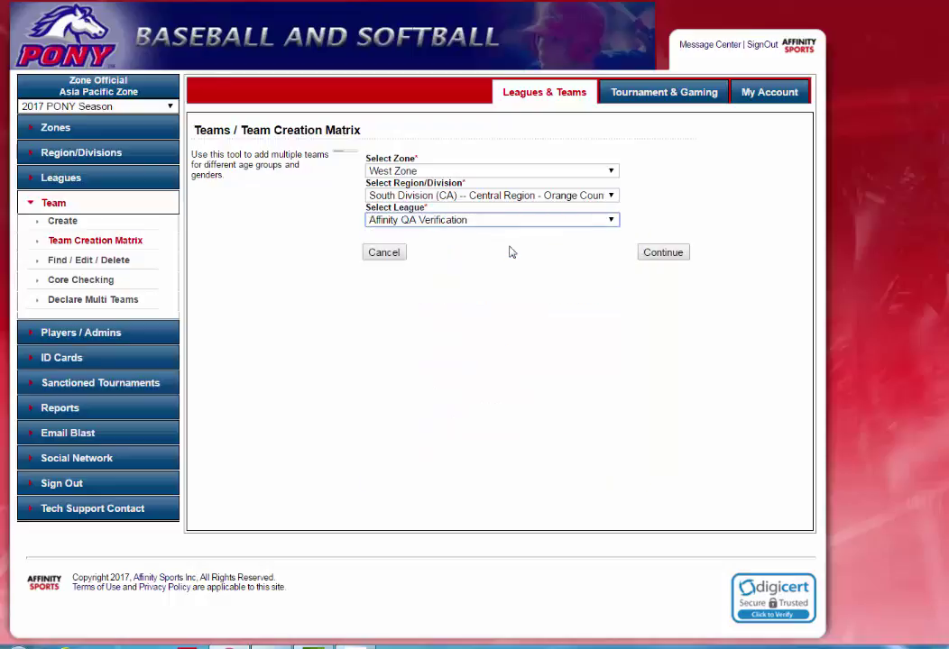
left_click(661, 254)
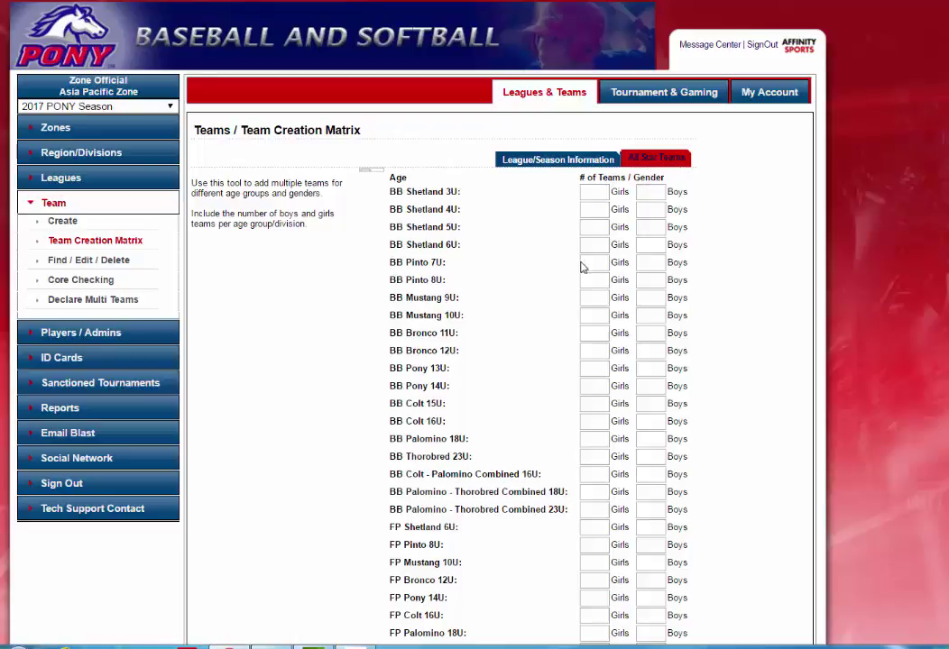
Enter boys team counts: 2 BB Pinto 7U, 2 BB Bronco 11U, 1 BB Pony 13U, 1 FP Shetland 6U
left_click(656, 263)
type("2")
left_click(644, 334)
left_click(644, 369)
left_click(656, 528)
type("1")
Review the FP and SP age-group prefixes, then create the six teams
scroll(714, 423, "down", 1)
scroll(714, 423, "down", 2)
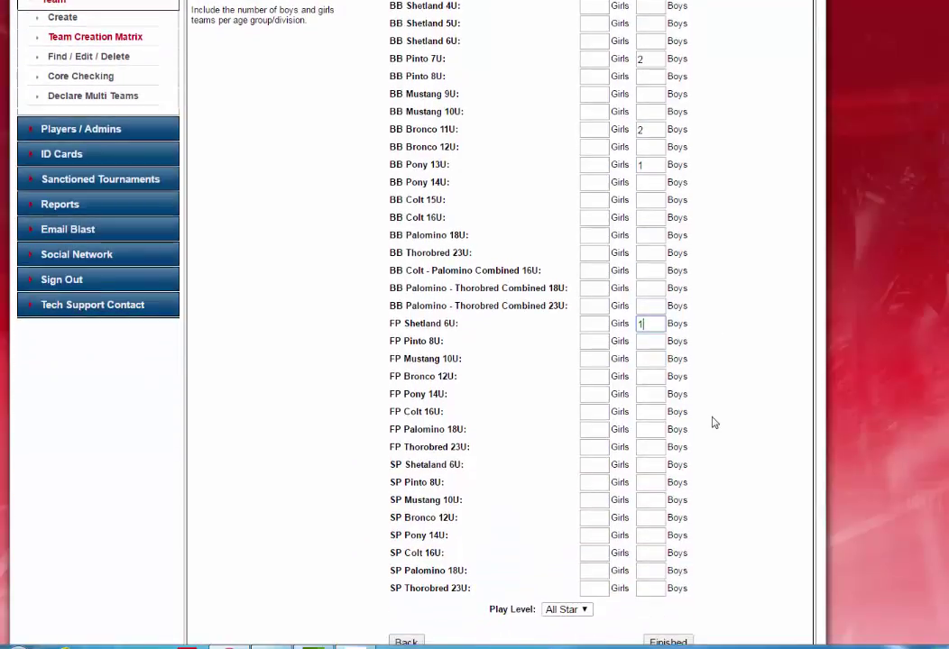
scroll(714, 422, "down", 1)
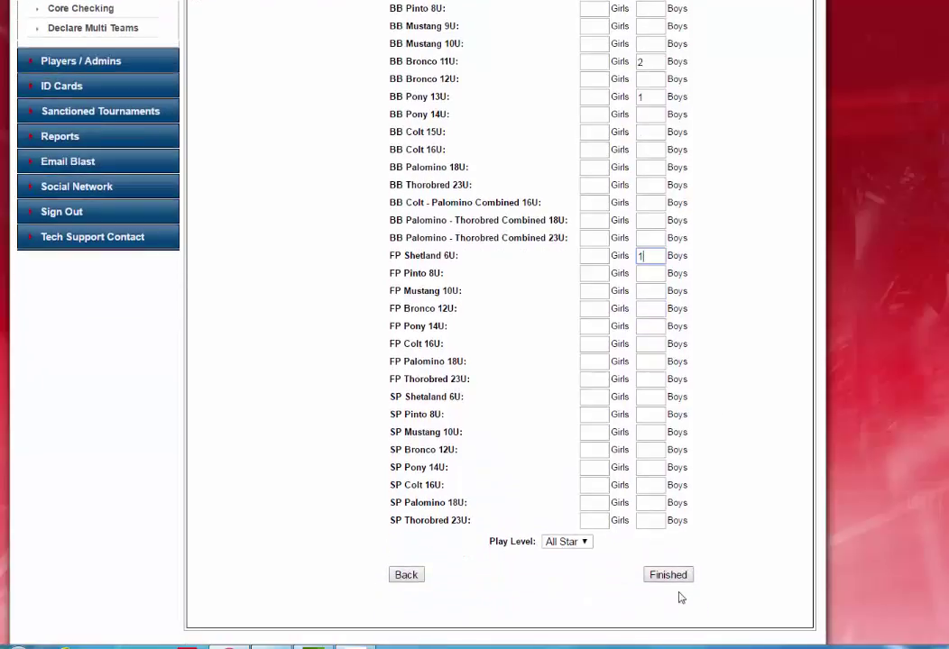
scroll(710, 487, "up", 3)
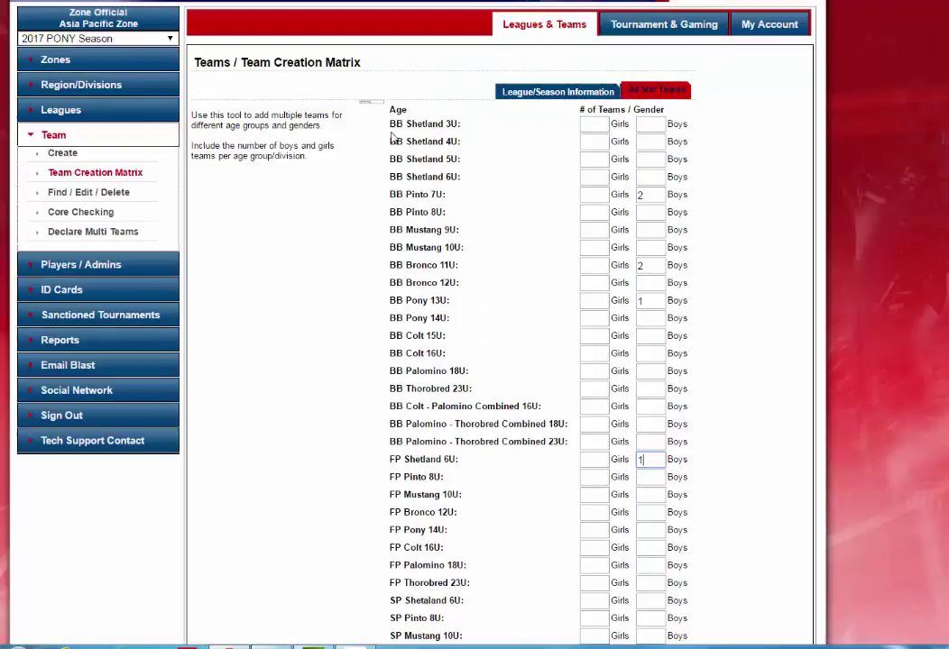
scroll(478, 397, "down", 2)
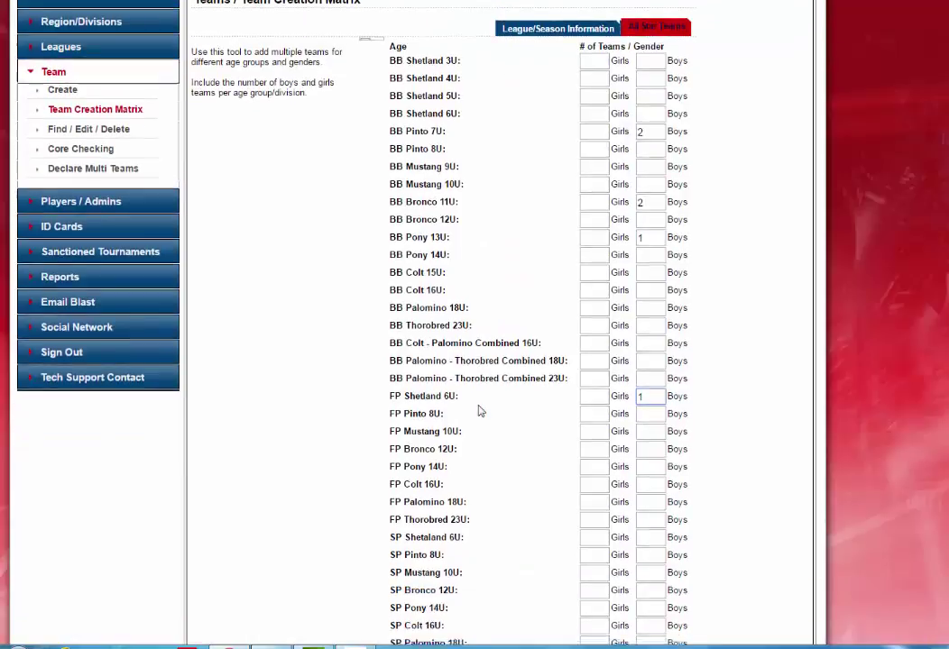
double_click(394, 323)
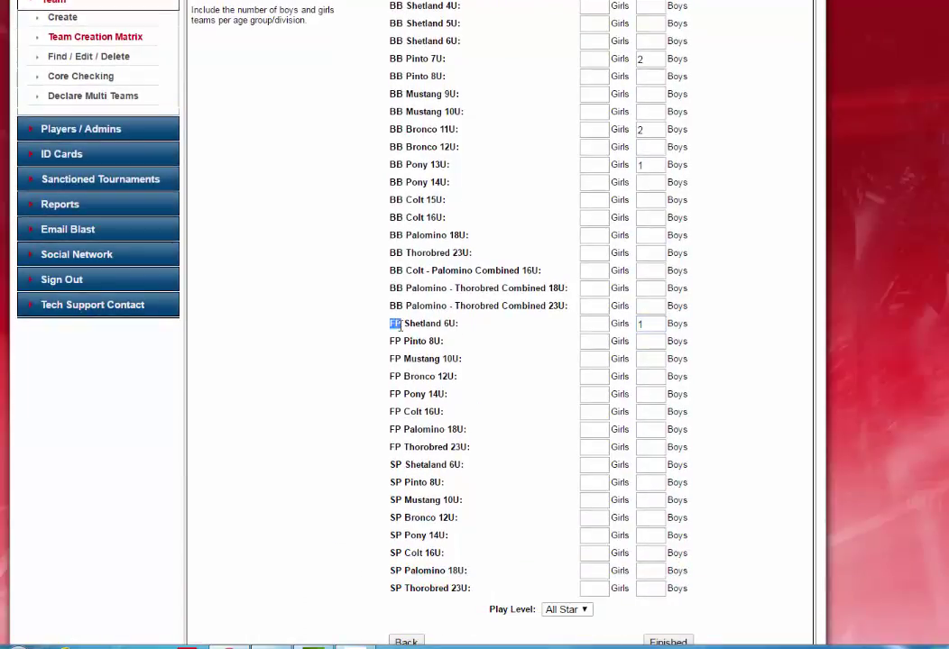
double_click(397, 481)
left_click(767, 462)
scroll(766, 462, "down", 3)
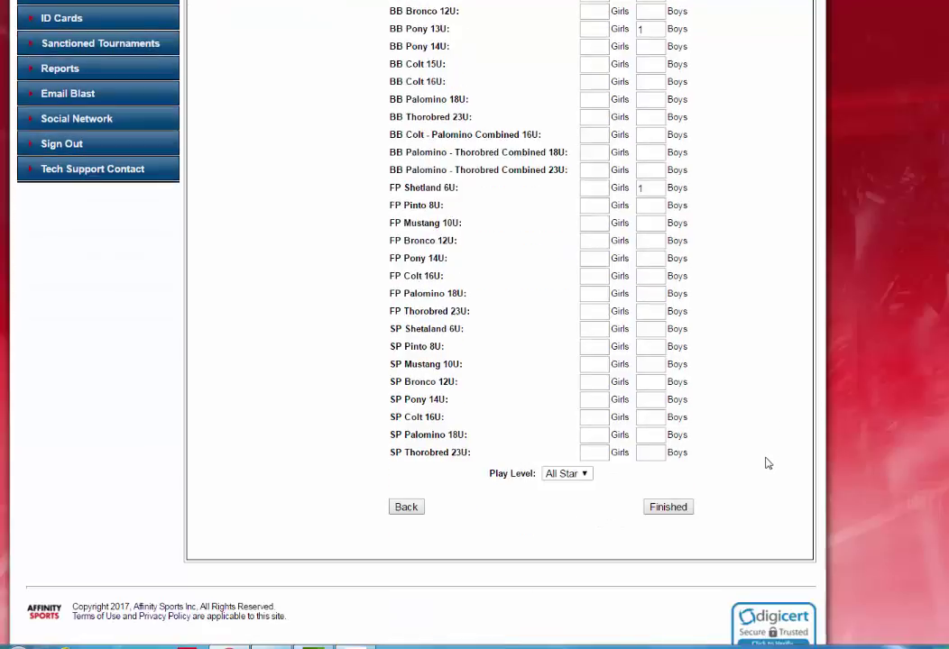
left_click(671, 510)
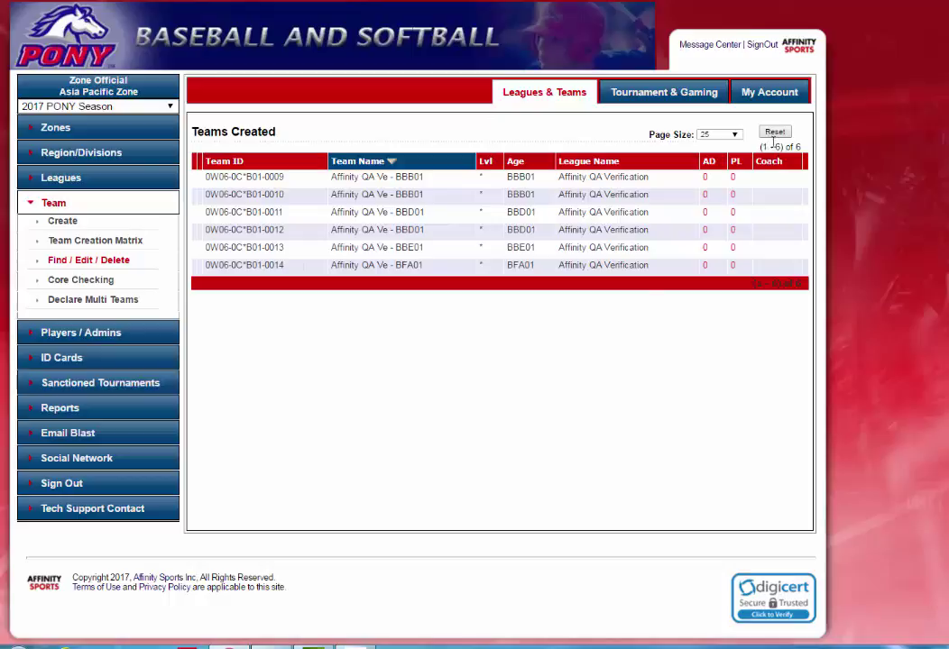
Rename team 0W06-0C*B01-0009 to Team 1 in its Team Details and save it
left_click_drag(760, 146, 798, 146)
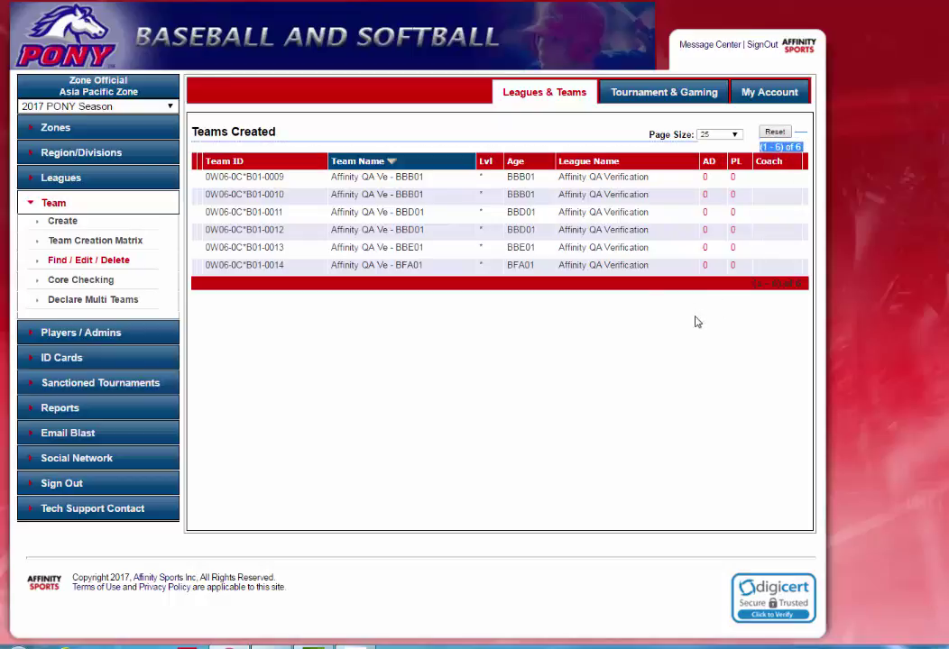
left_click(663, 341)
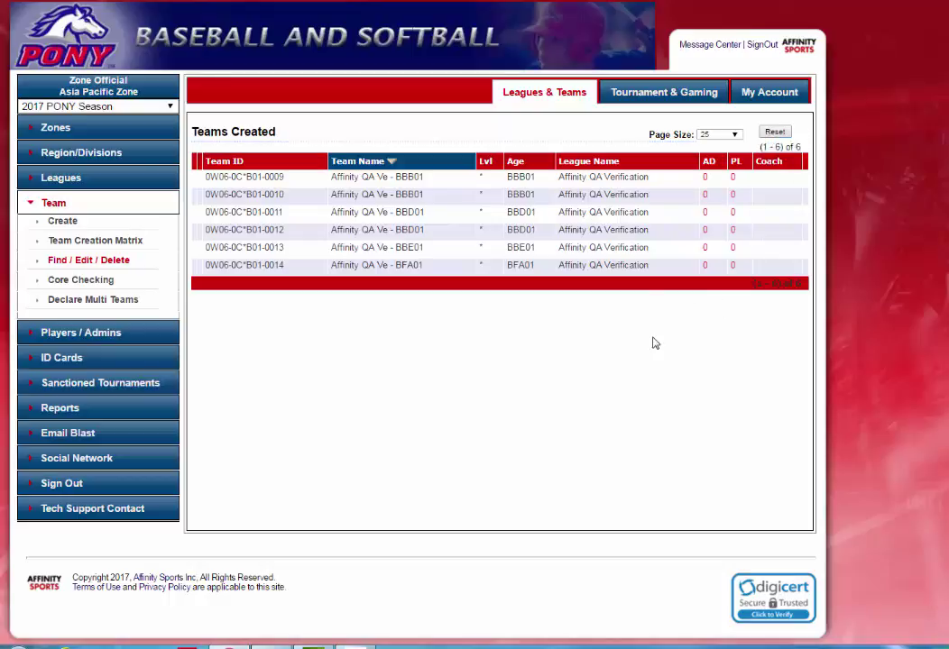
left_click(256, 178)
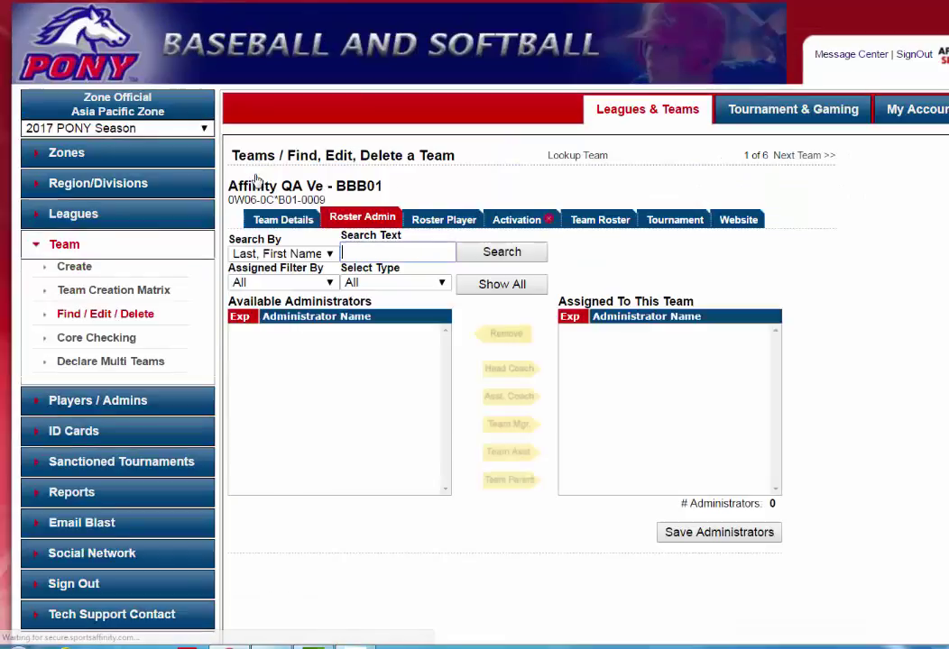
left_click(272, 224)
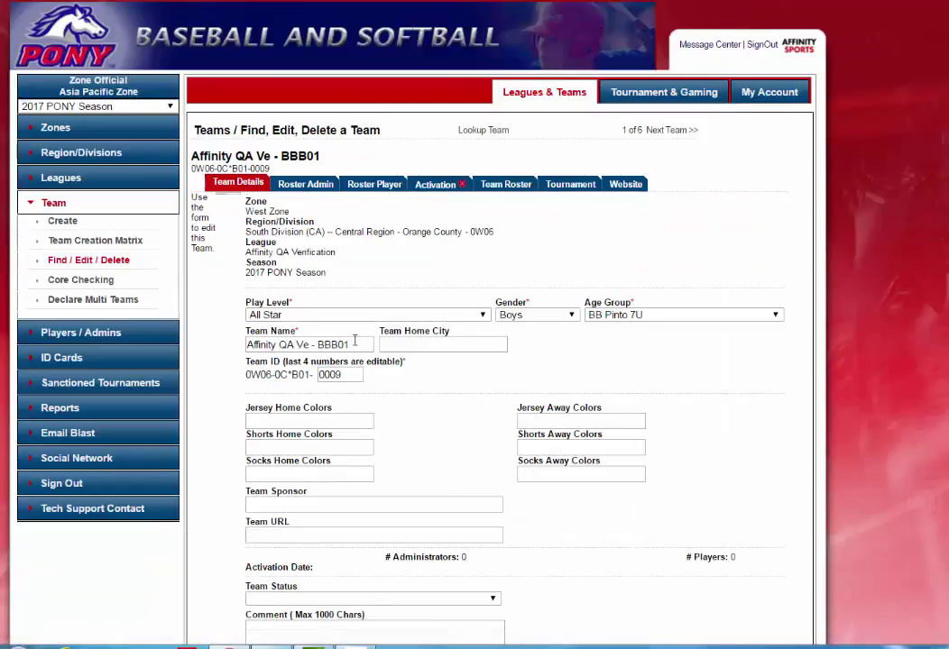
left_click_drag(354, 343, 247, 345)
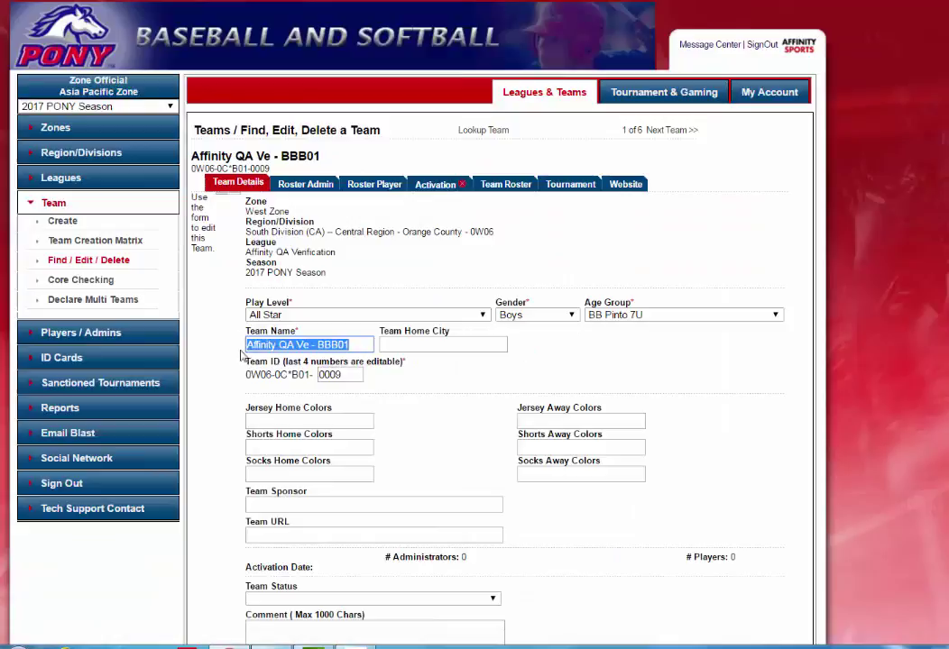
type("Team 1")
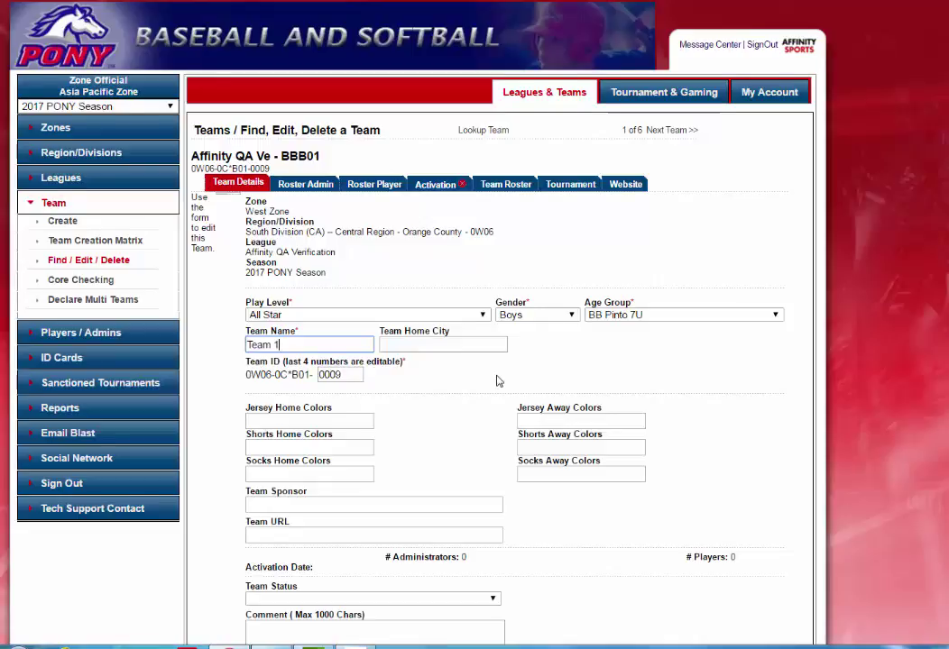
scroll(498, 381, "down", 1)
scroll(498, 382, "down", 3)
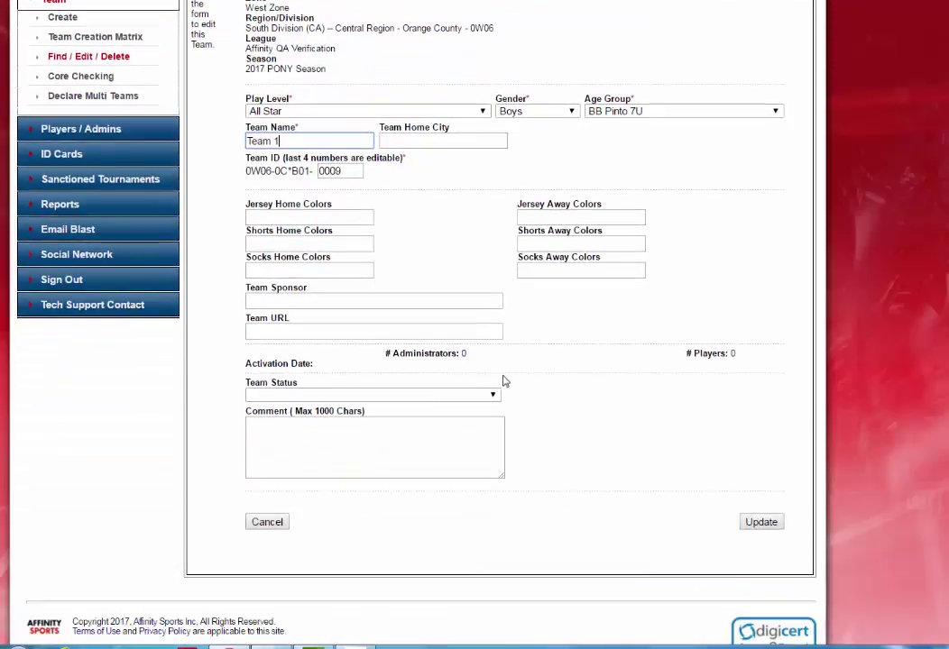
left_click(760, 475)
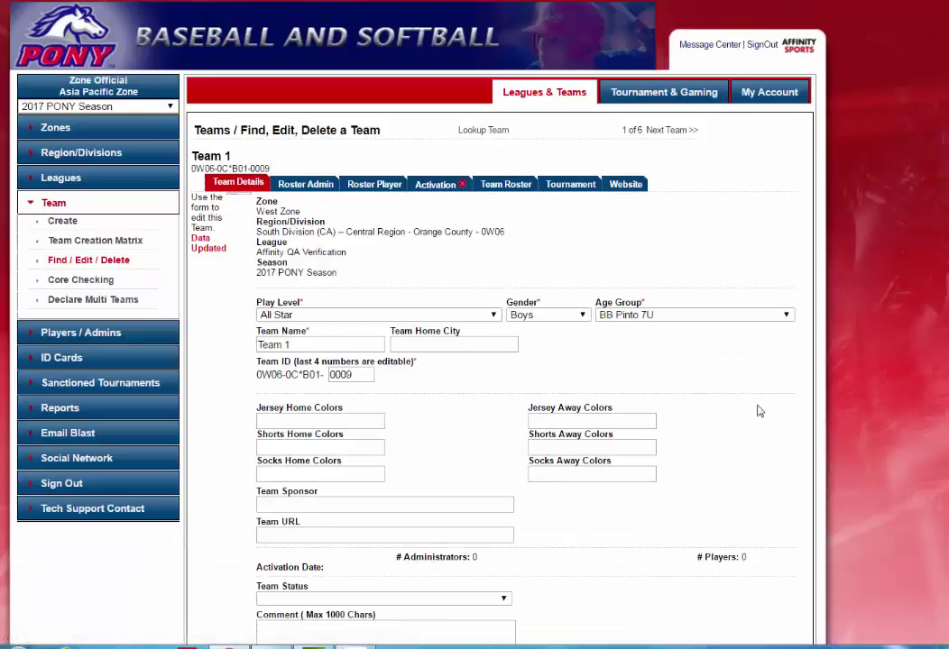
left_click(665, 132)
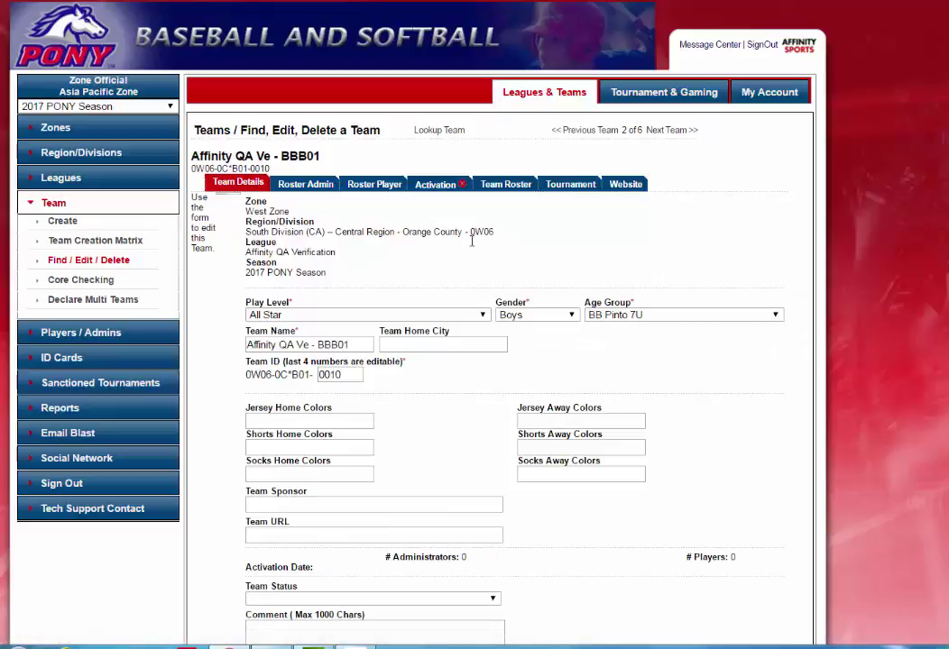
Replace the second team's name with Team 2 and save the details
triple_click(360, 342)
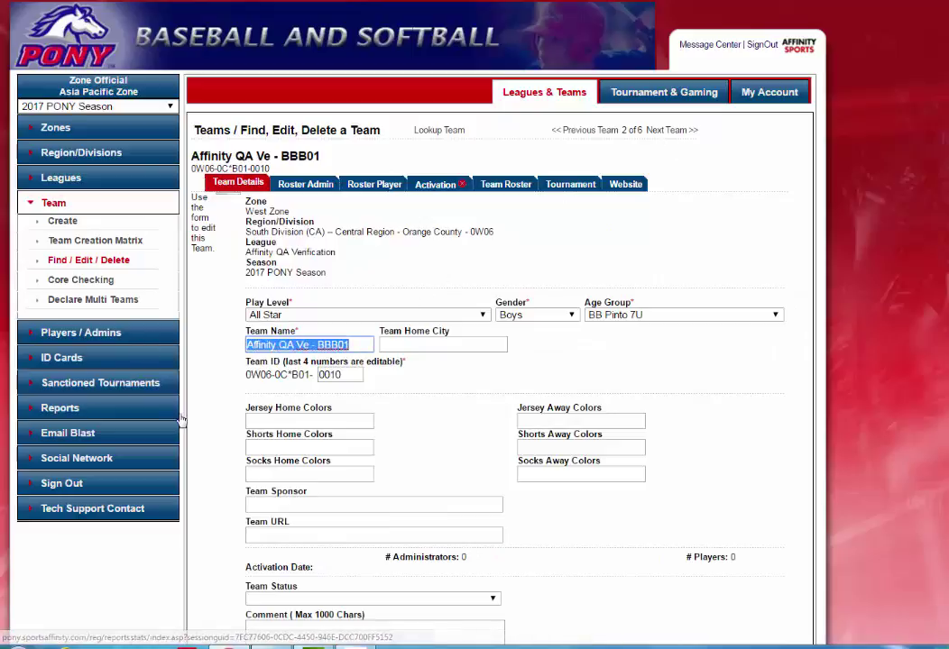
type("Team")
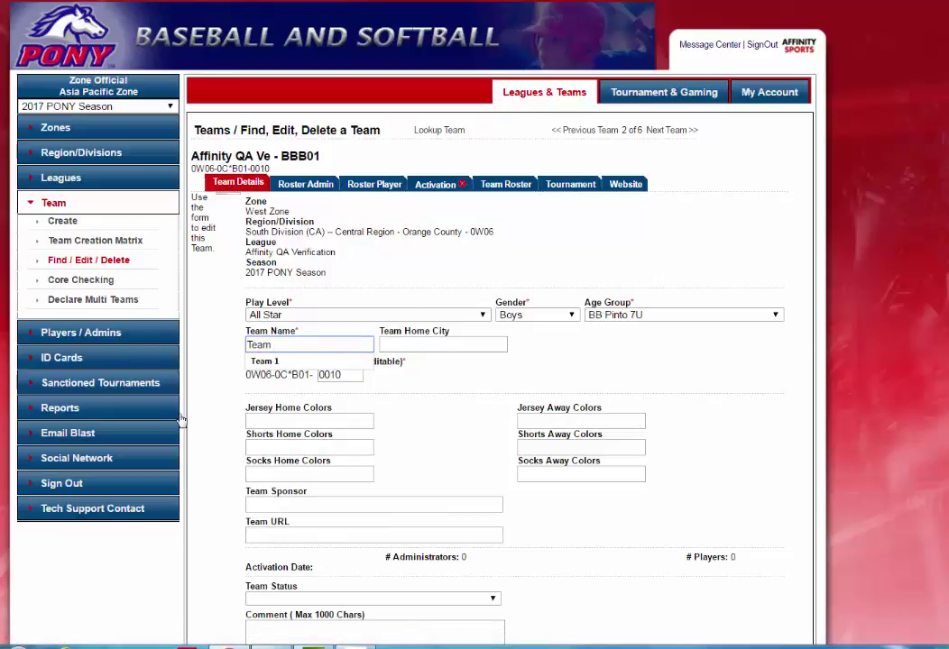
type(" 2")
scroll(635, 501, "down", 2)
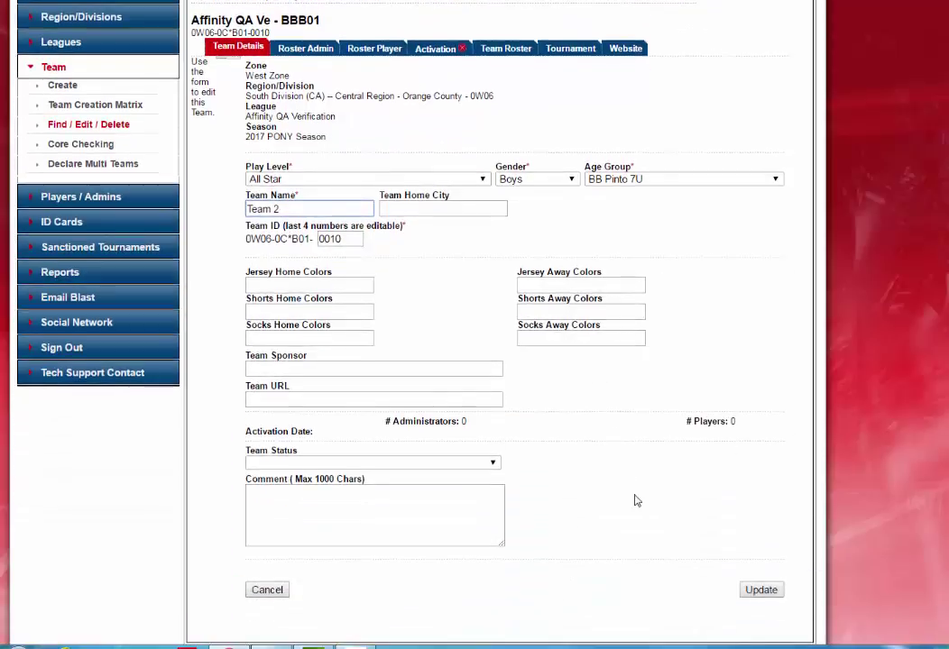
left_click(779, 596)
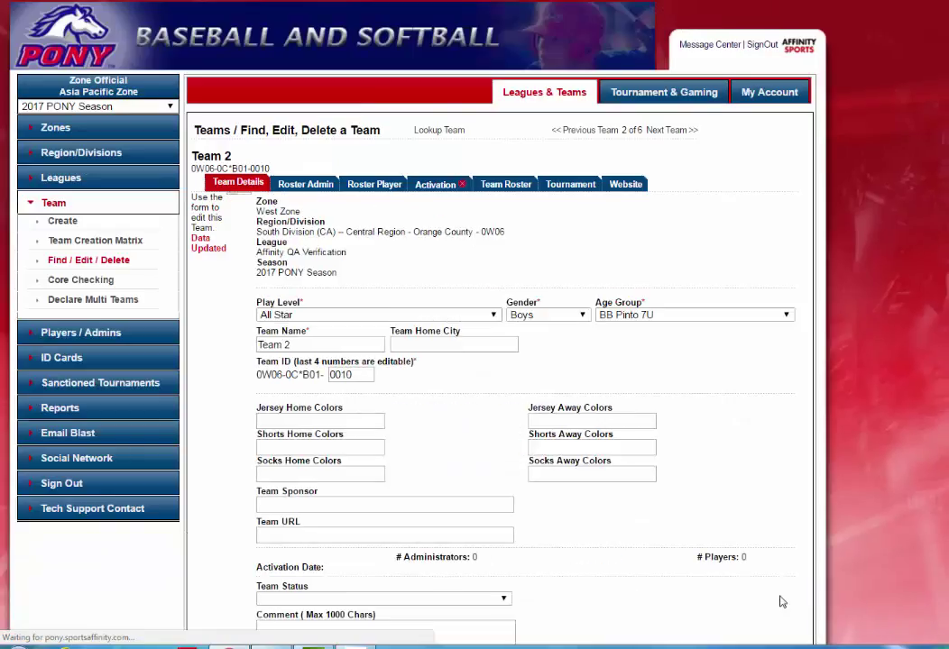
Find the demo administrator in Team 2's Roster Admin, make them Head Coach, and save
left_click(299, 192)
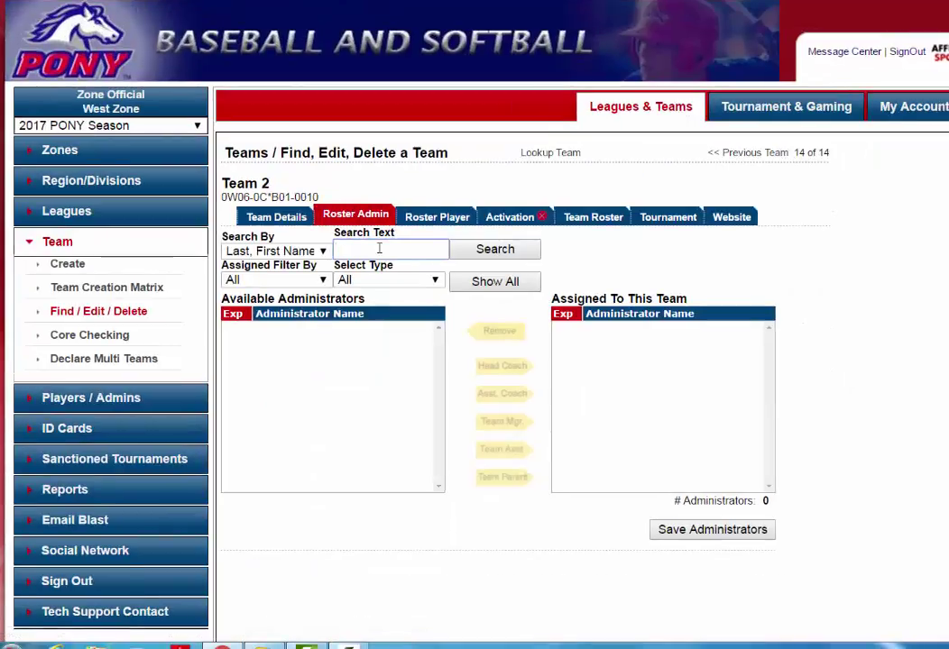
type("de")
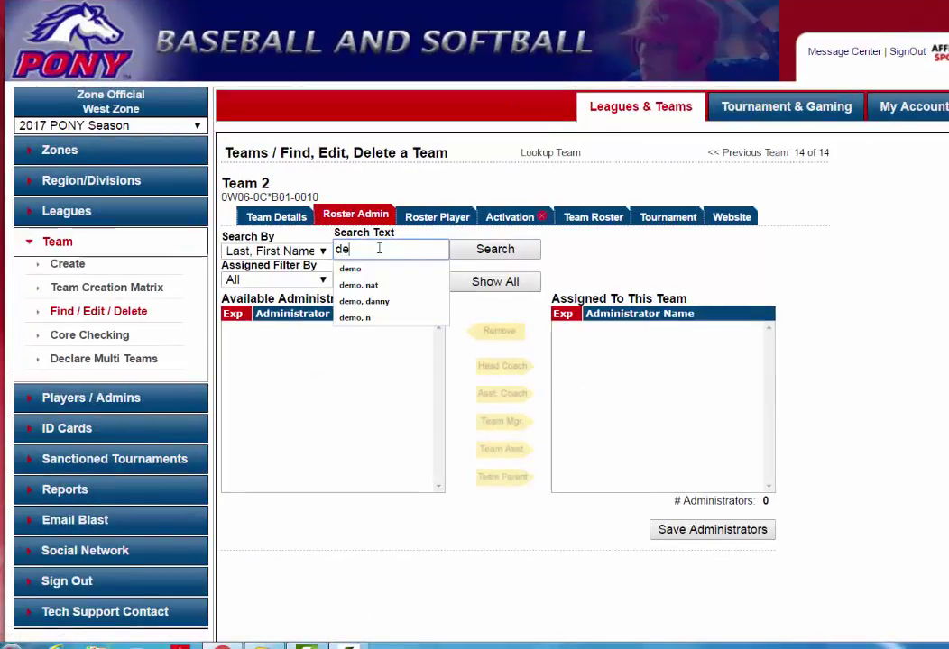
left_click(362, 268)
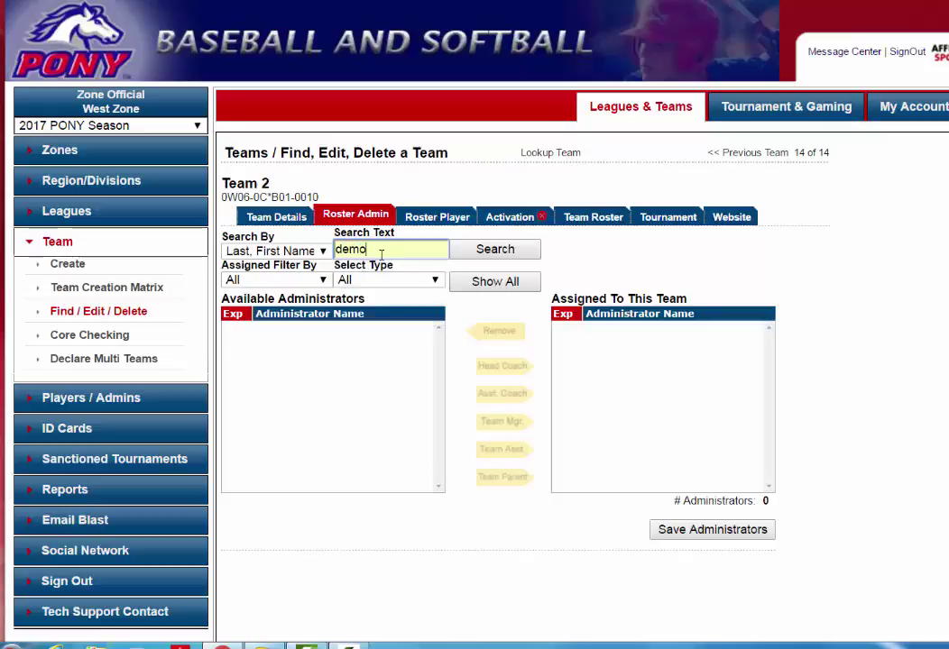
left_click(480, 253)
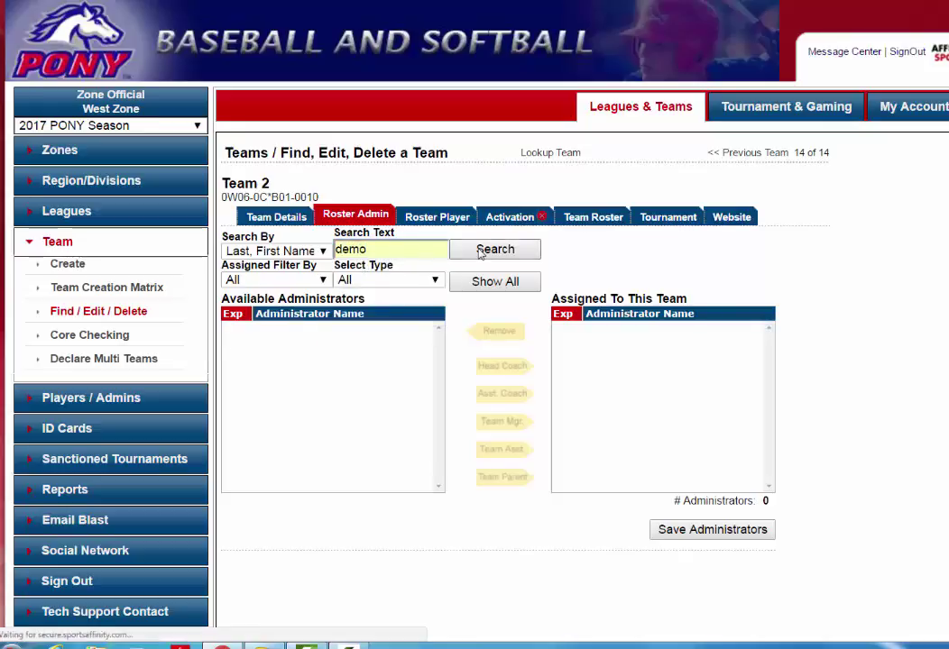
left_click(304, 330)
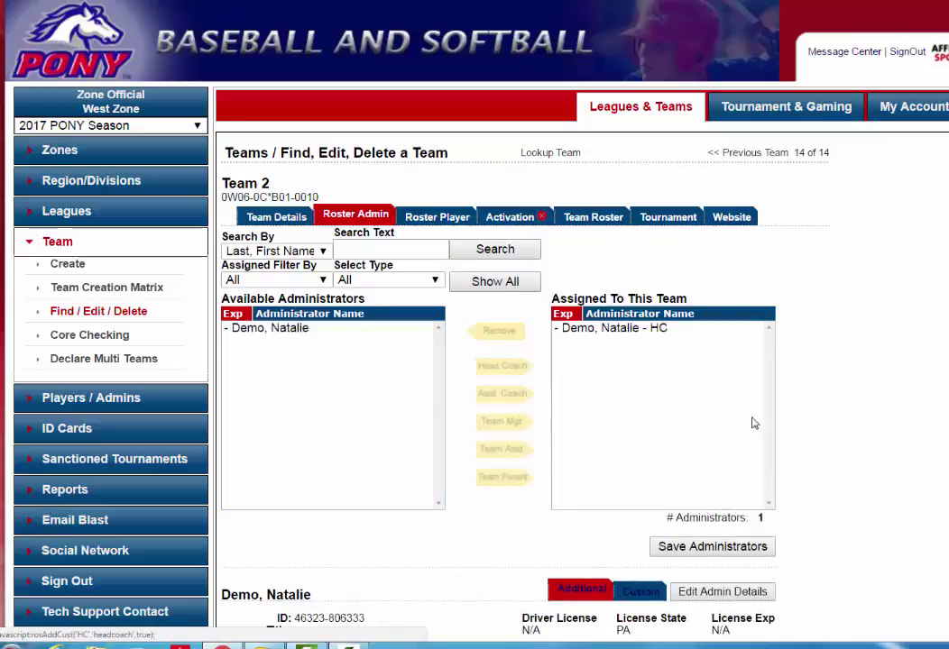
scroll(831, 400, "down", 3)
scroll(835, 397, "down", 2)
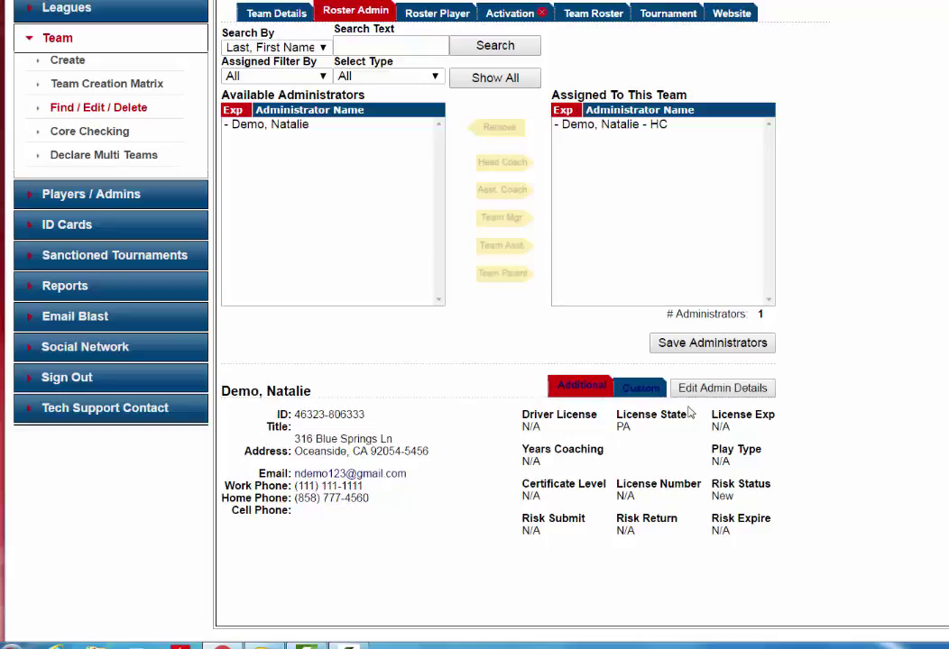
left_click(695, 348)
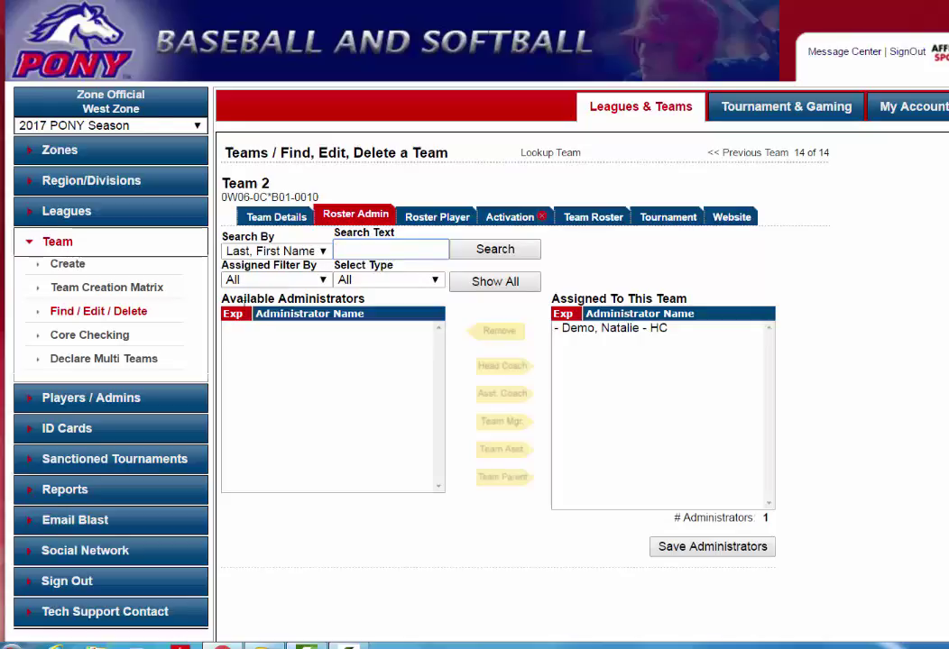
Search Add Player/Admin by the coach's first name, last name and birth date, then start a new Coach/Admin account
left_click(126, 405)
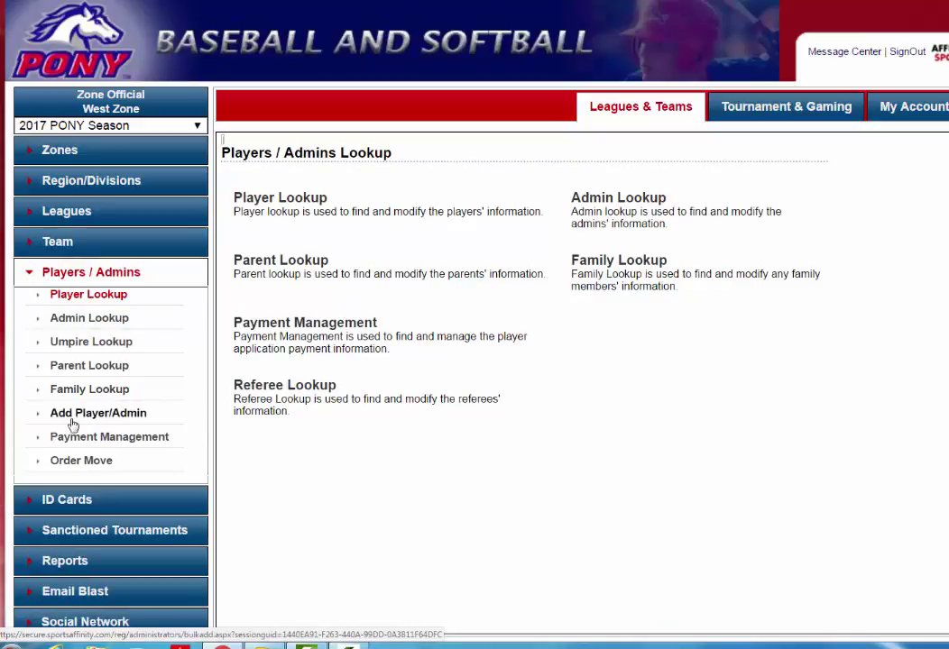
left_click(134, 414)
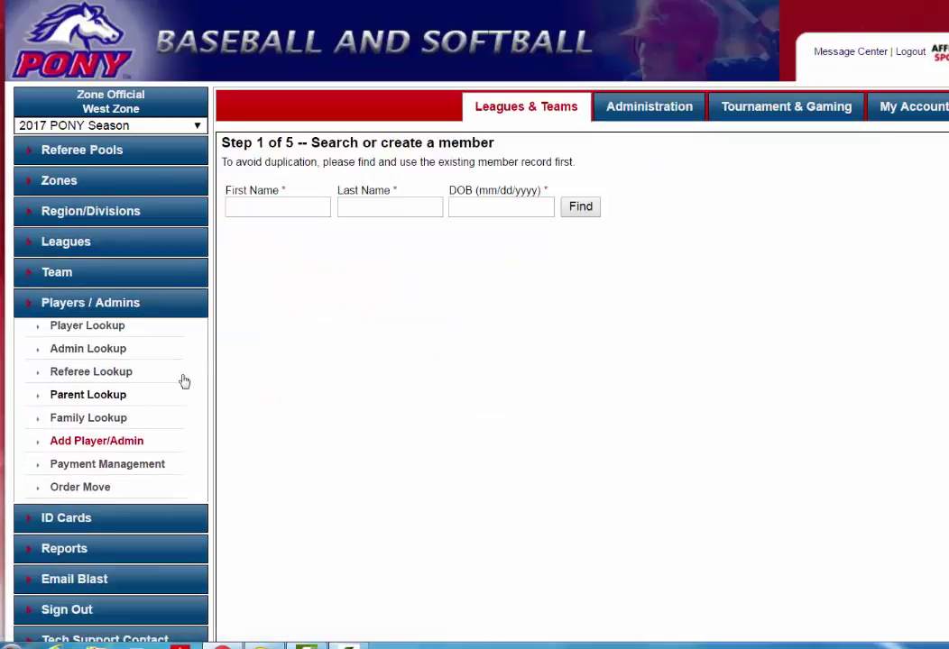
left_click(260, 207)
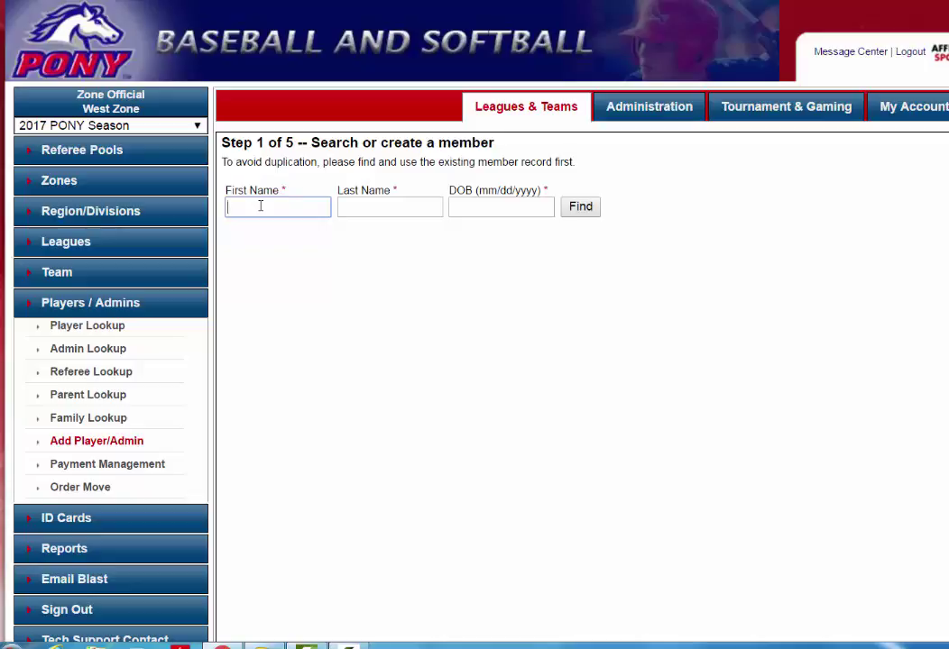
type("Mary")
key("Tab")
type("Demo")
key("Tab")
type("0")
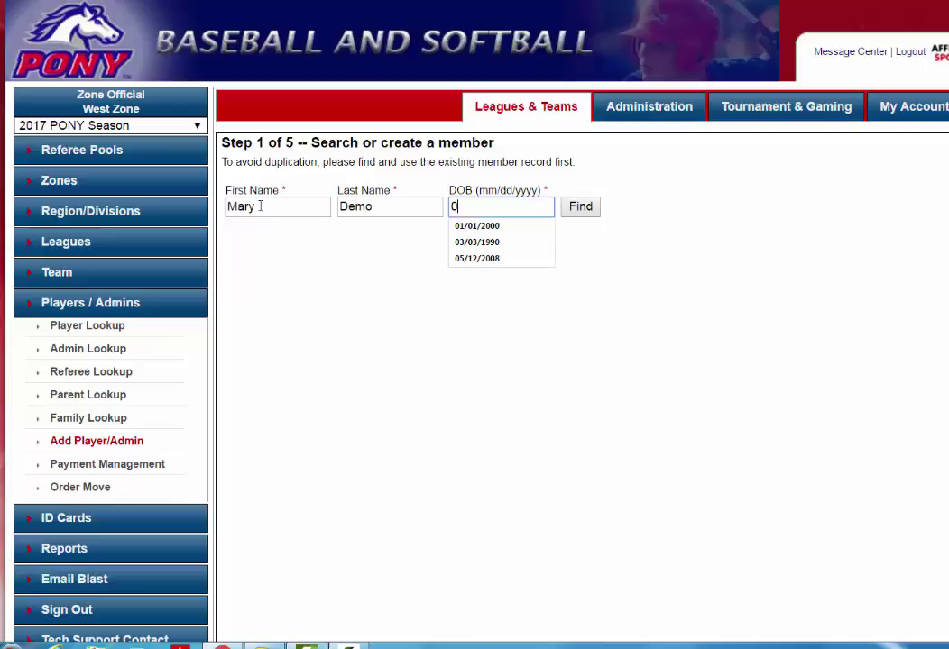
type("2/14/")
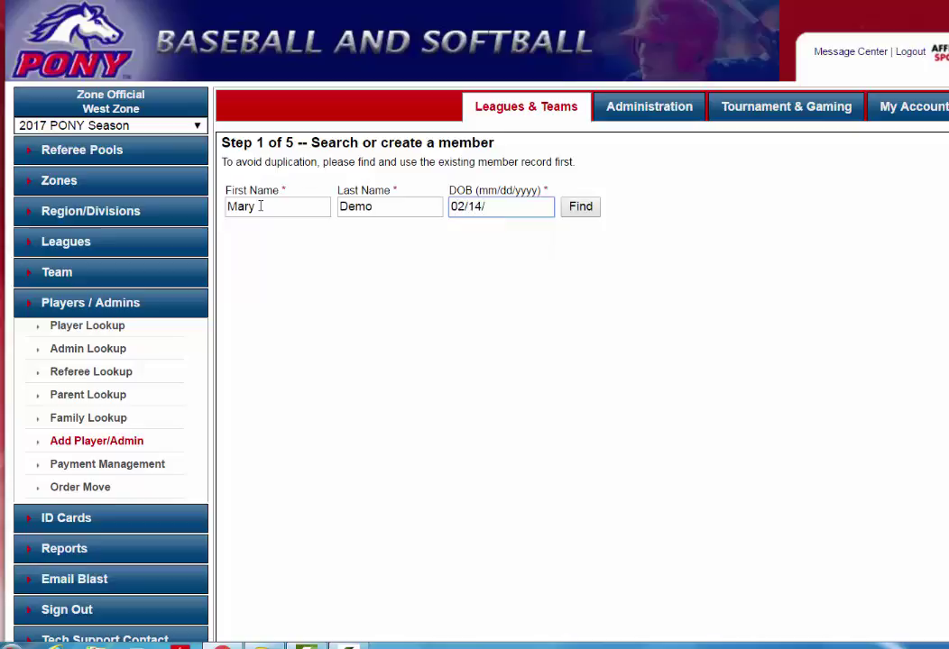
type("1965")
left_click(577, 211)
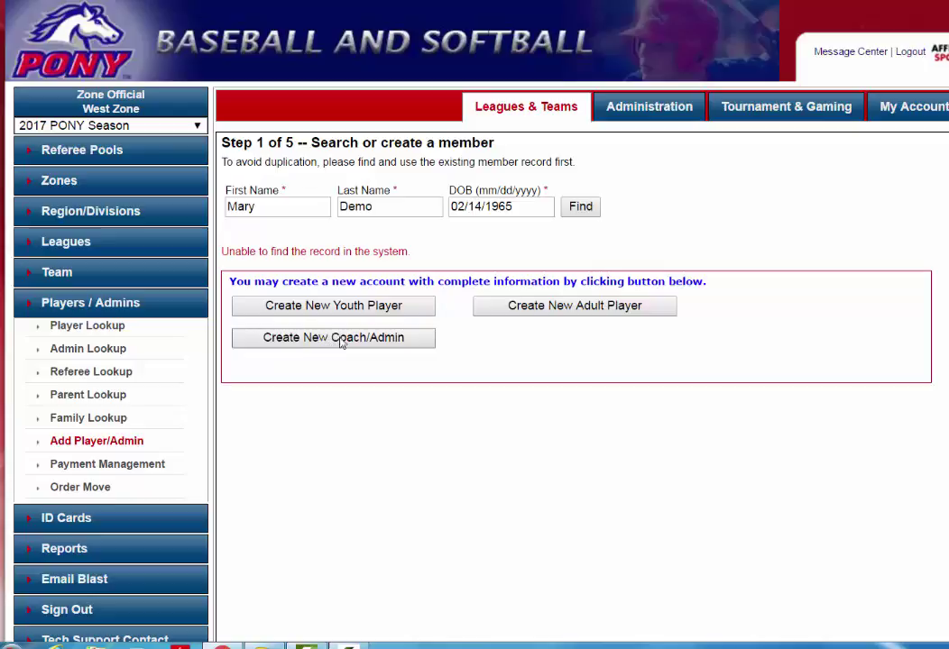
left_click(373, 339)
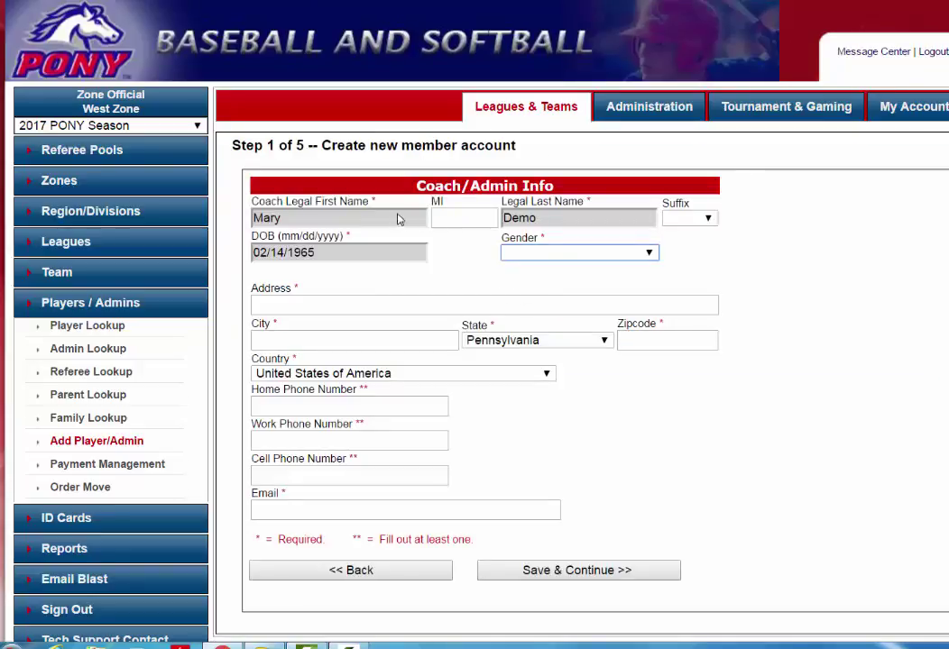
Set the coach's gender to Female and enter their street address, city and zip code
left_click(563, 253)
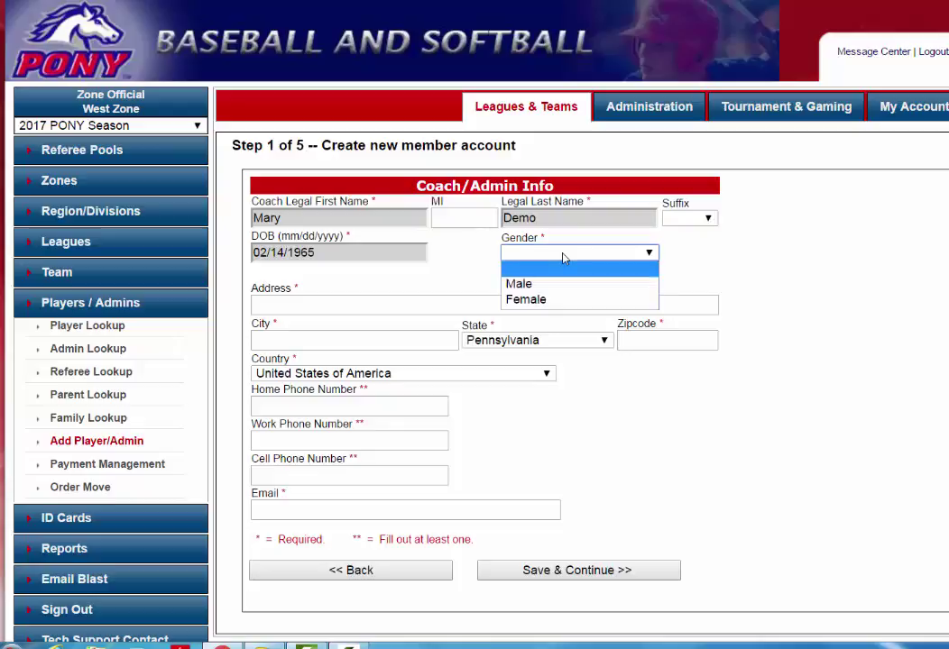
left_click(547, 300)
left_click(463, 308)
type("5")
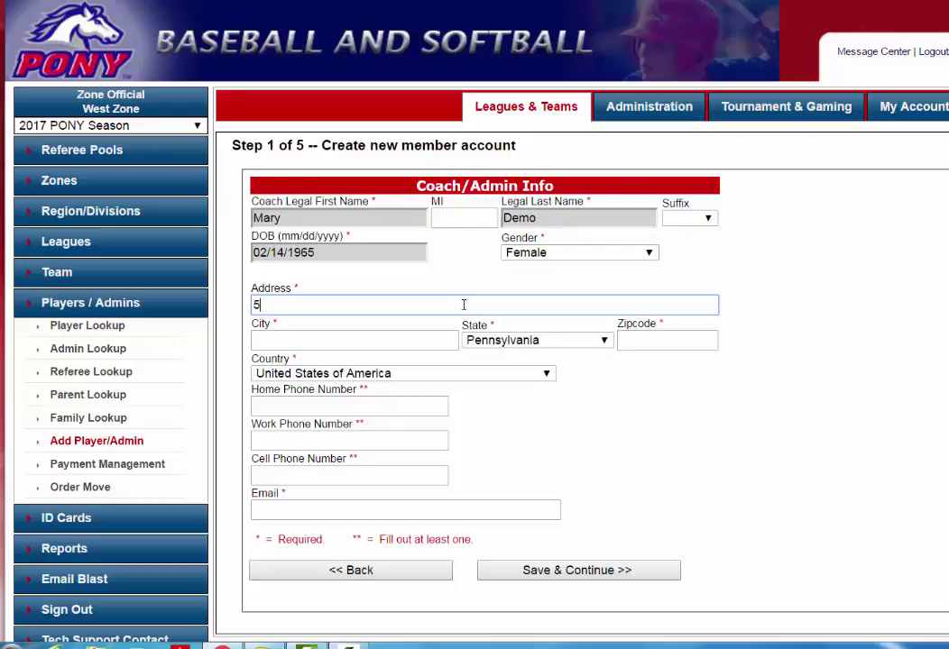
type("55 Main Street")
key("Tab")
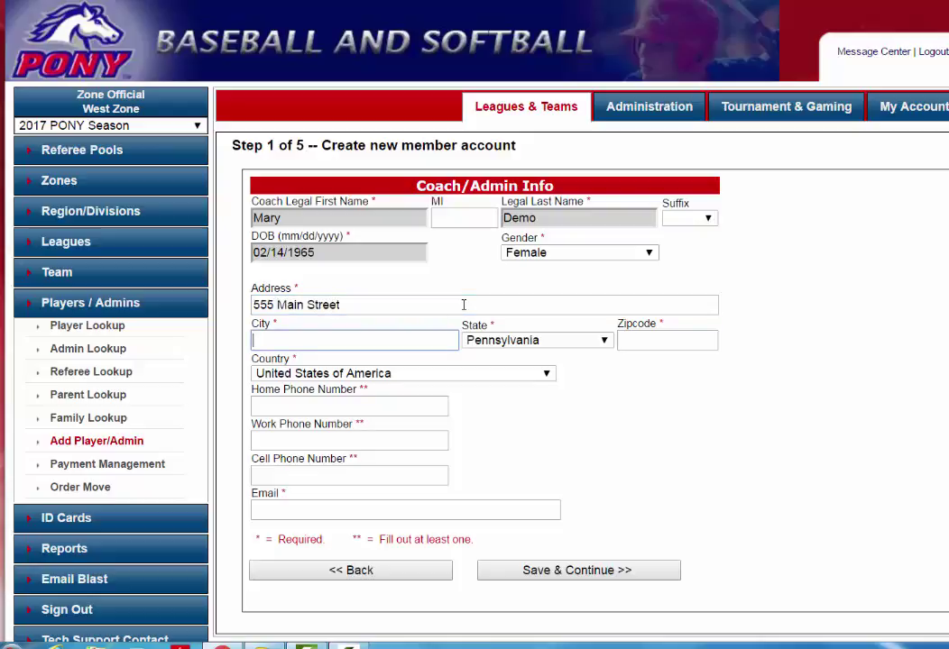
type("San Diego")
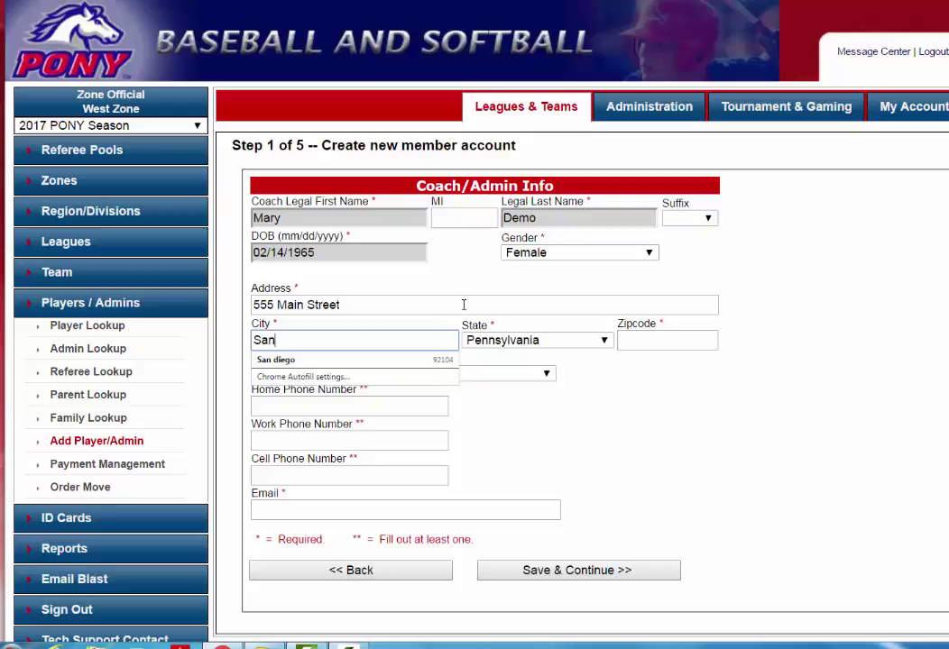
key("Tab")
key("Tab")
type("01233")
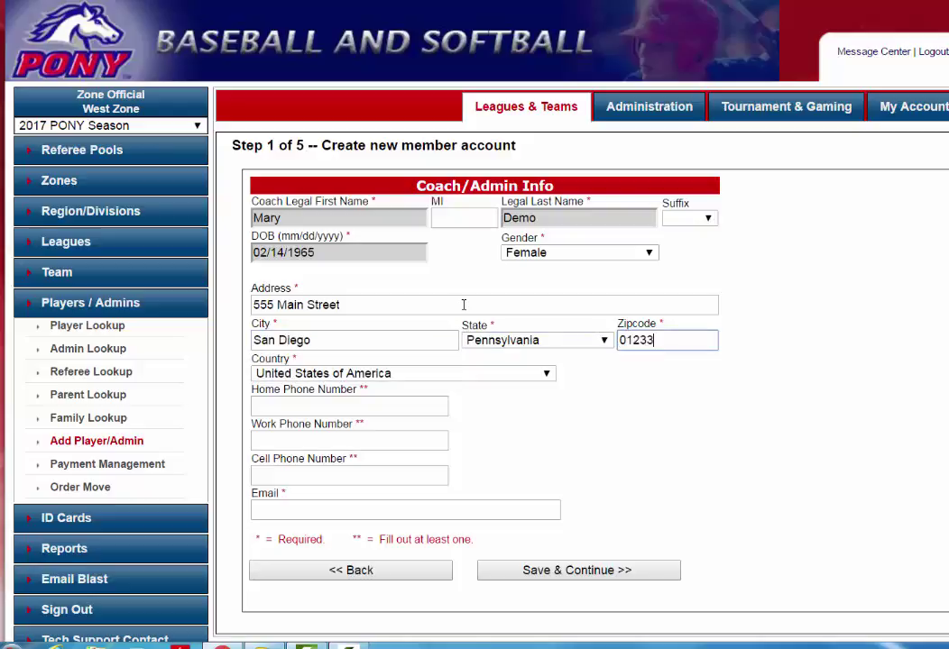
key("Tab")
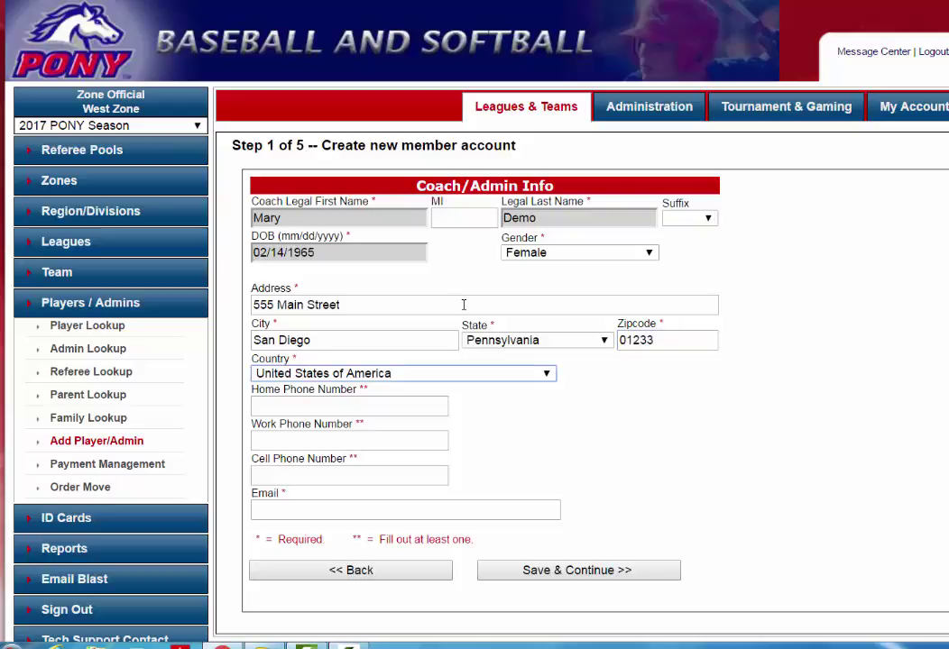
key("Tab")
key("Tab")
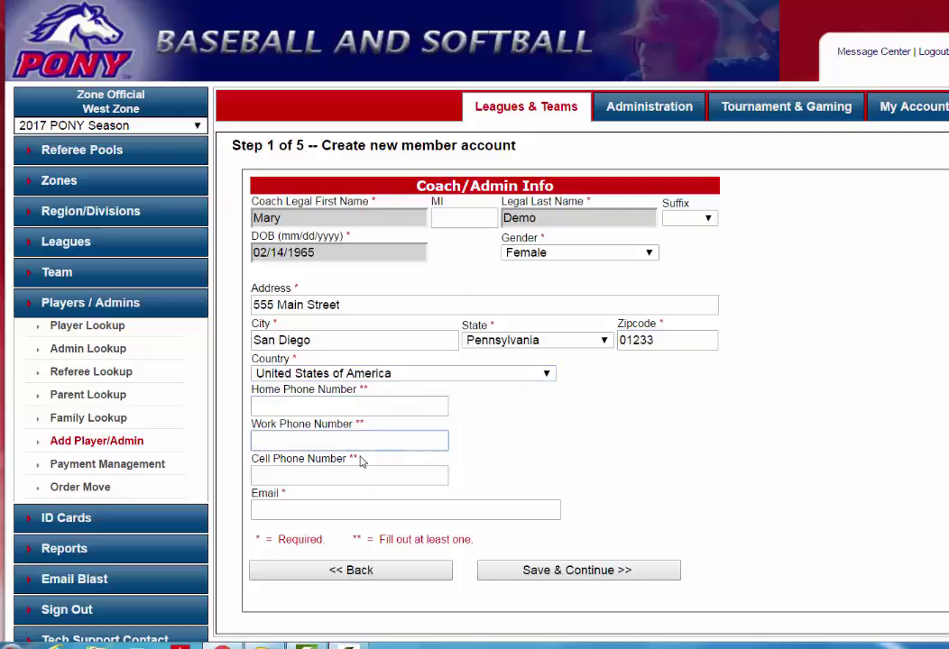
Enter the coach's cell phone number and e-mail address, then save and continue
left_click(354, 466)
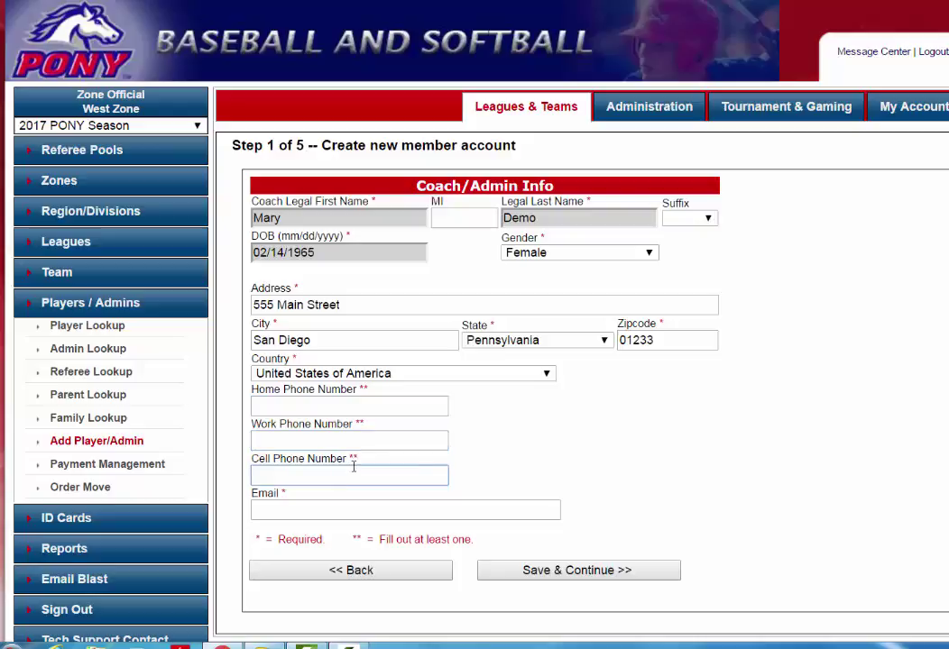
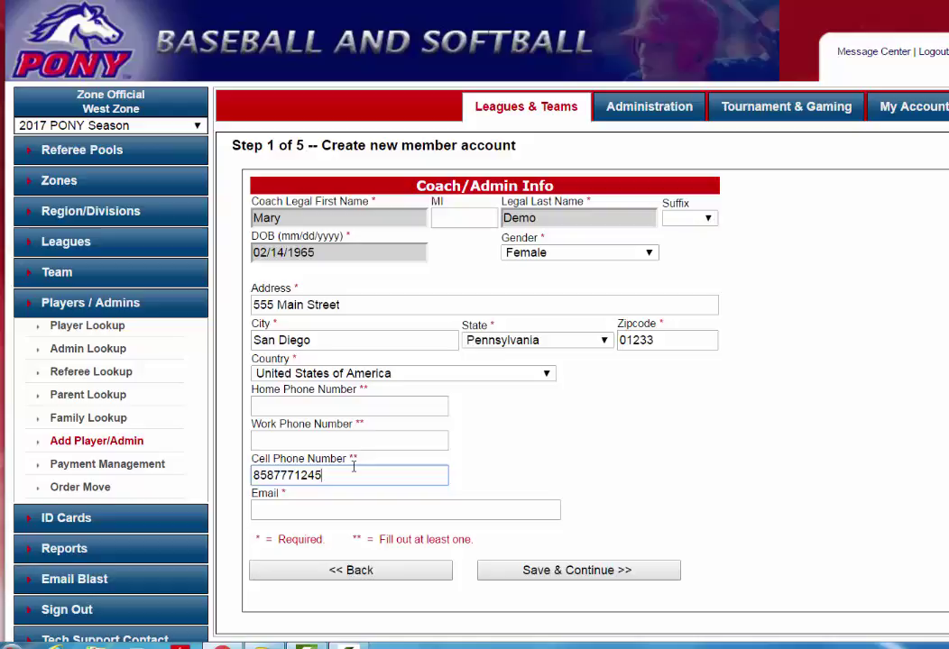
left_click(299, 508)
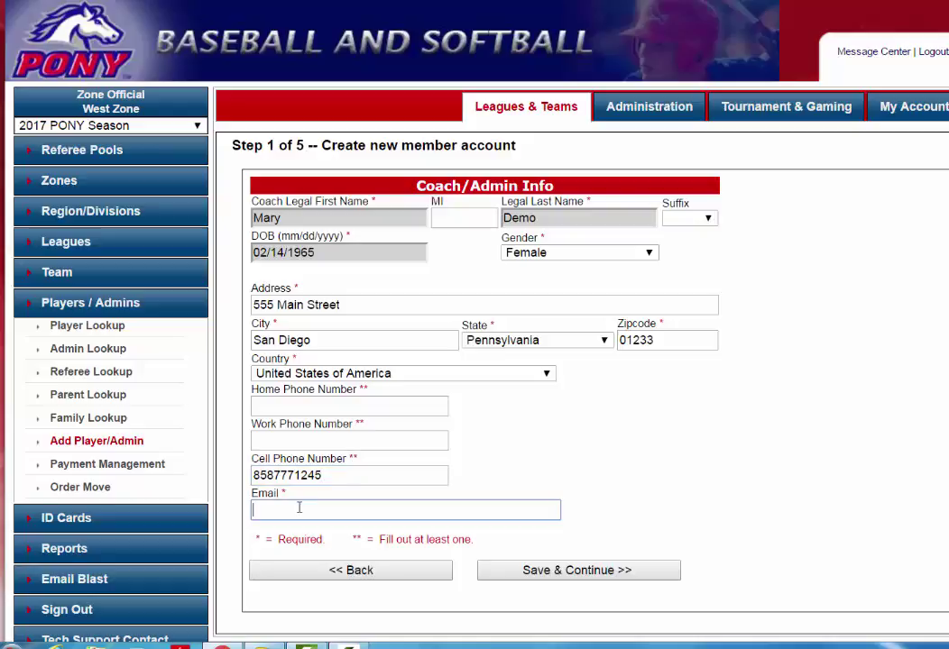
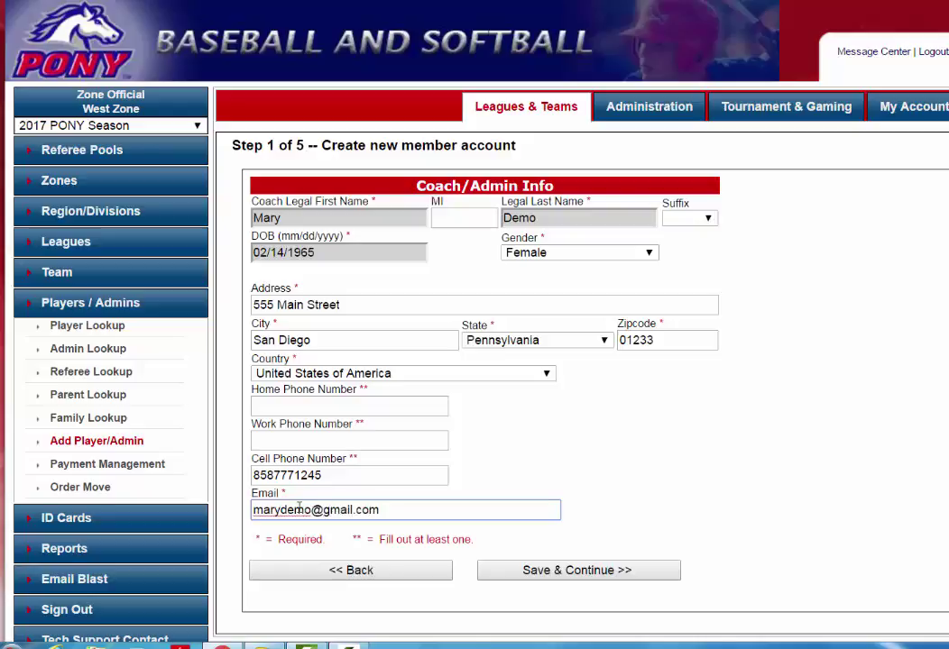
left_click(539, 570)
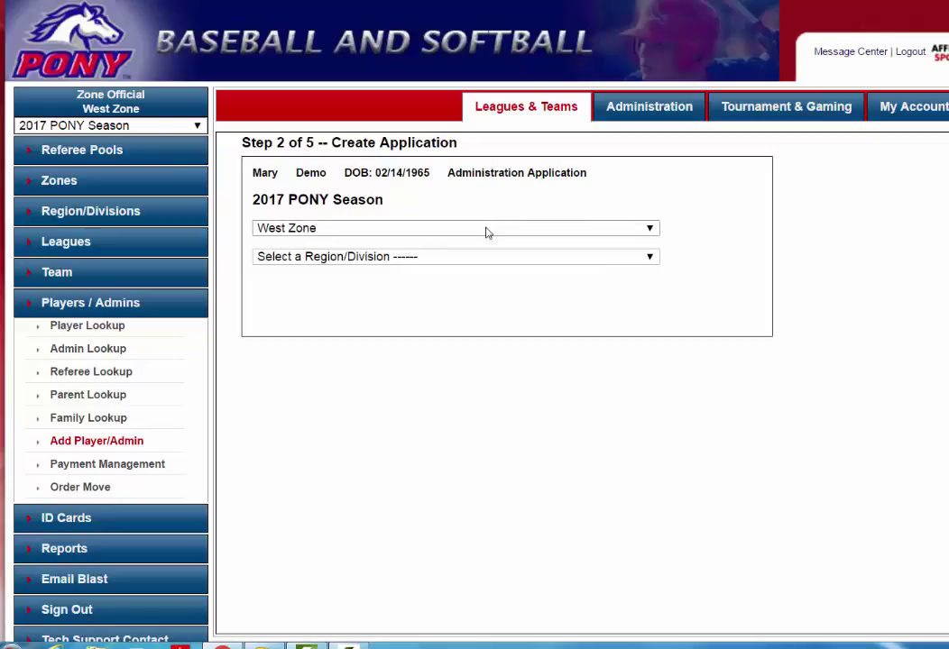
Create the application for Orange County, Affinity QA Verification league, All Star play level
left_click(467, 256)
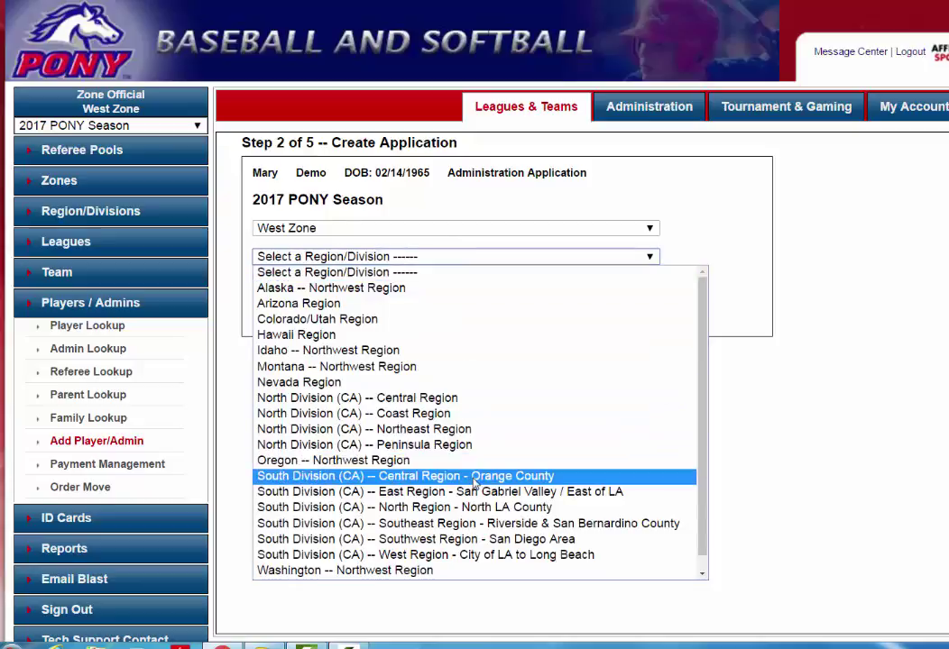
left_click(474, 485)
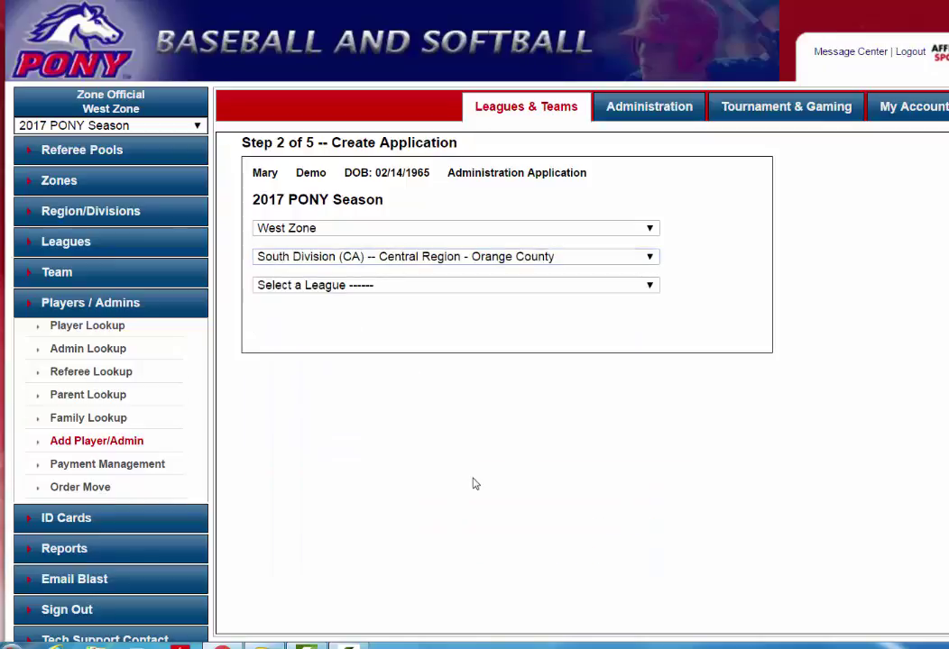
left_click(468, 287)
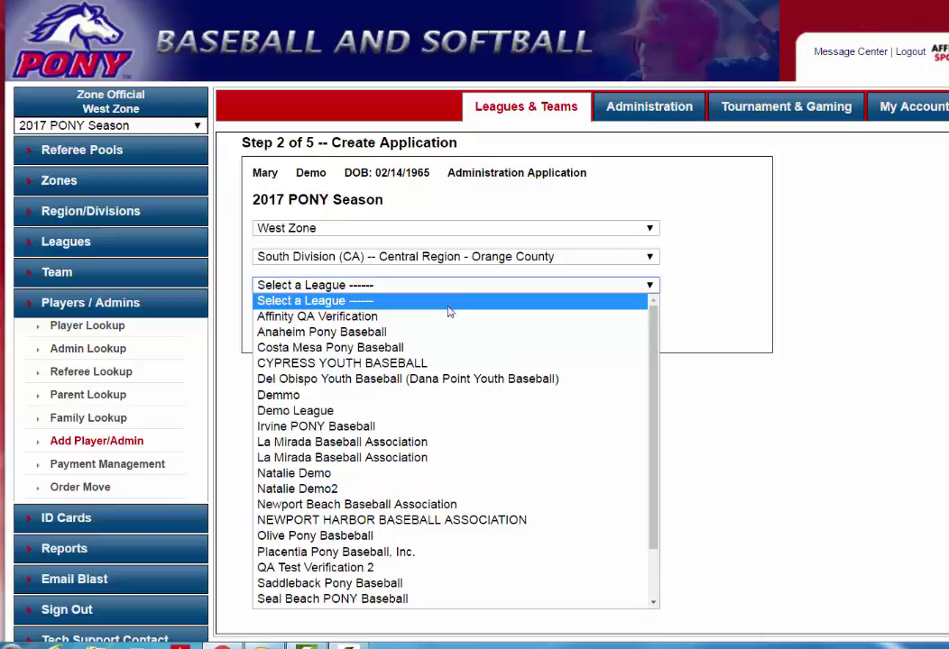
left_click(440, 321)
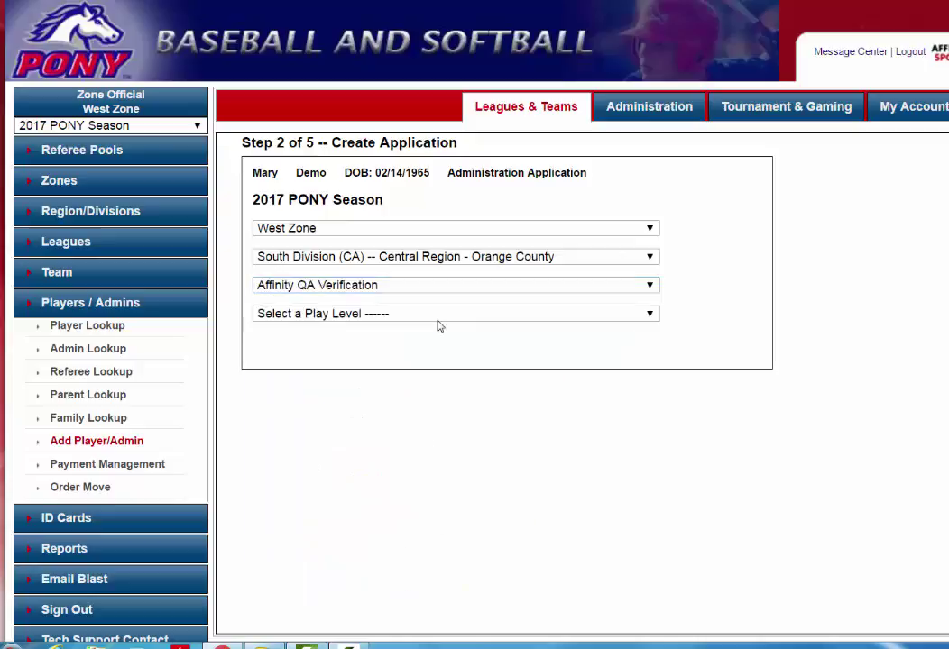
left_click(441, 315)
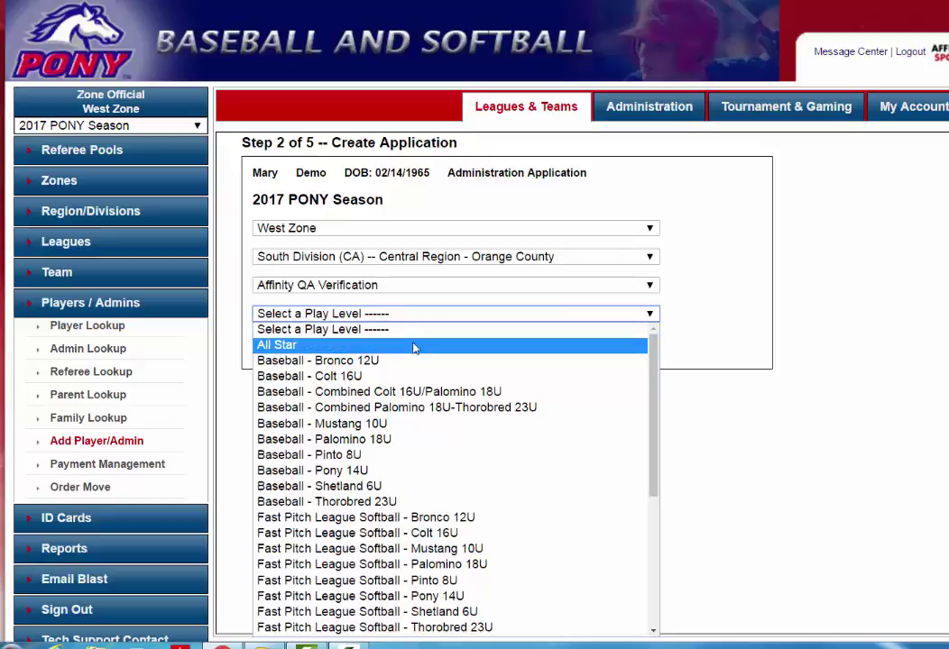
left_click(415, 346)
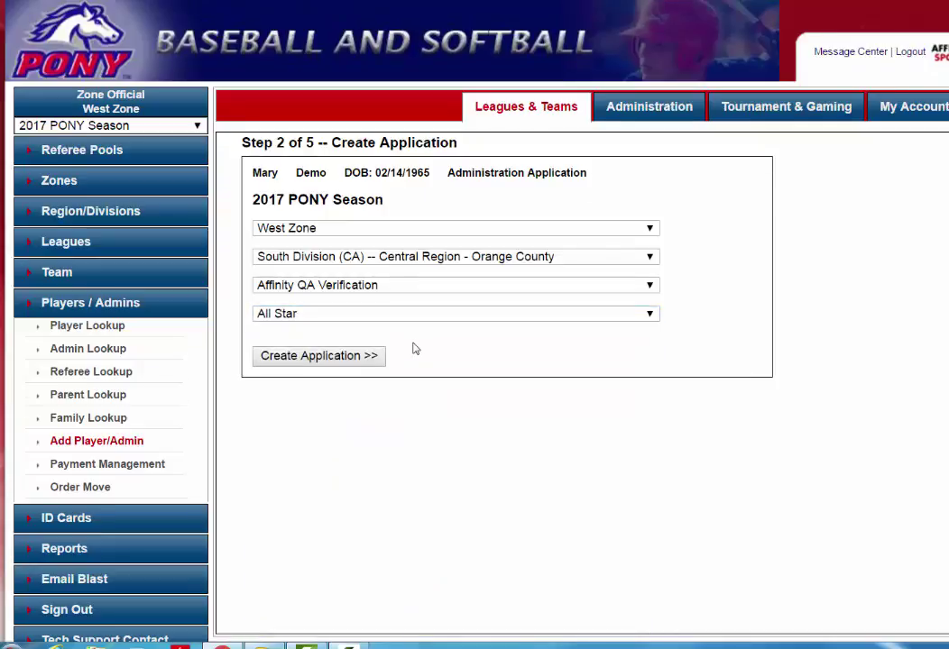
left_click(330, 356)
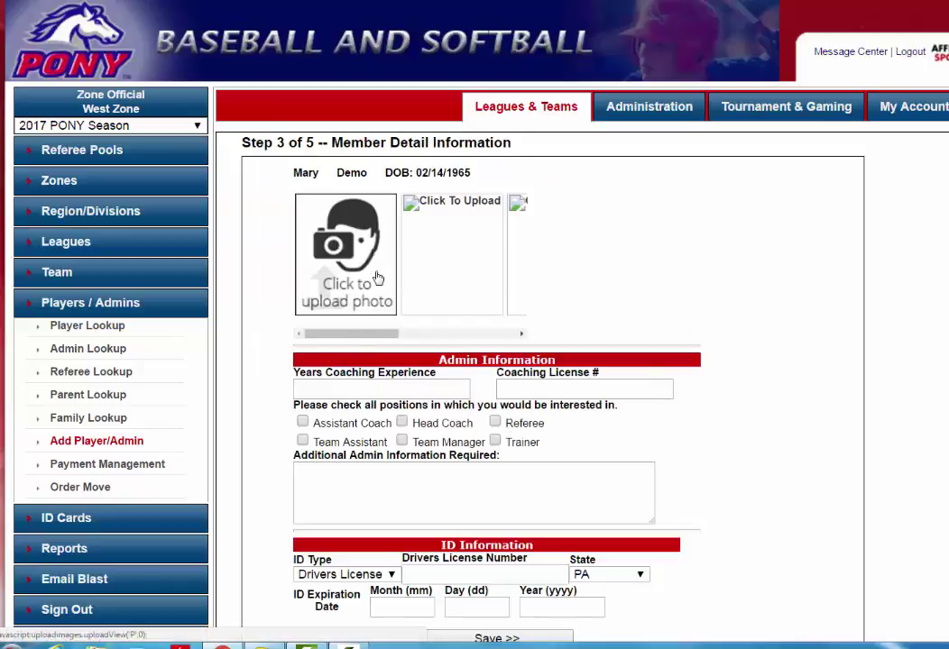
Save the member details to complete the application, then bring up the Team Lookup list
scroll(739, 299, "down", 3)
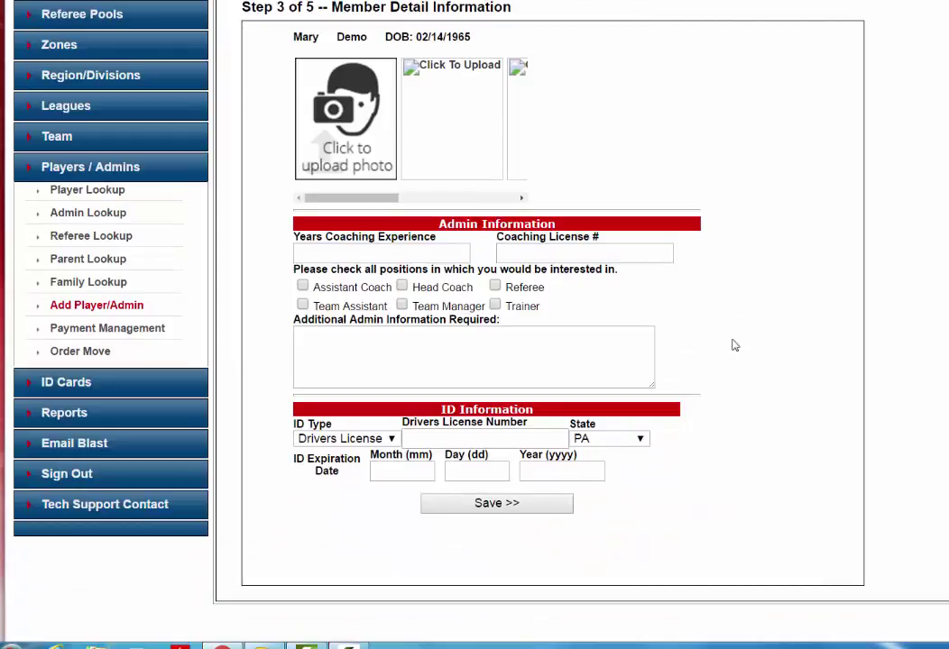
left_click(510, 505)
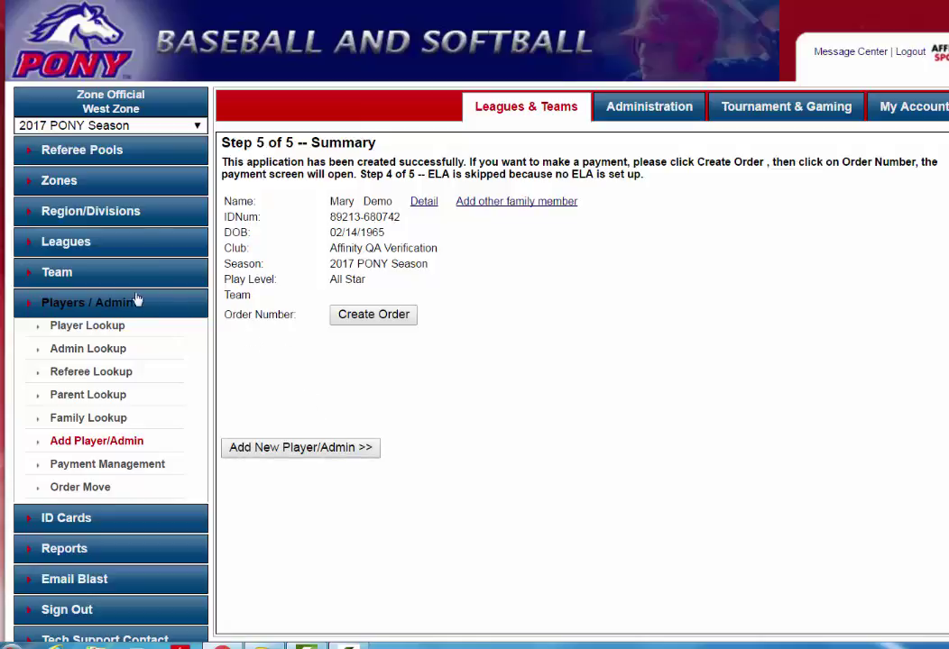
left_click(59, 278)
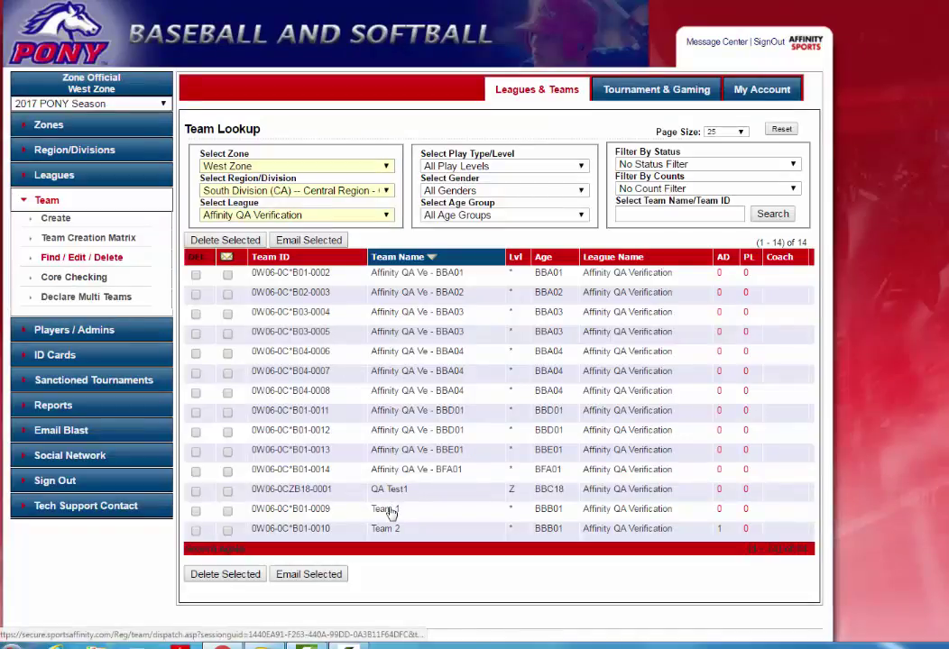
In Team 1's Roster Admin, find the 'demo' administrator, assign them as Head Coach, and save
left_click(389, 511)
left_click(342, 210)
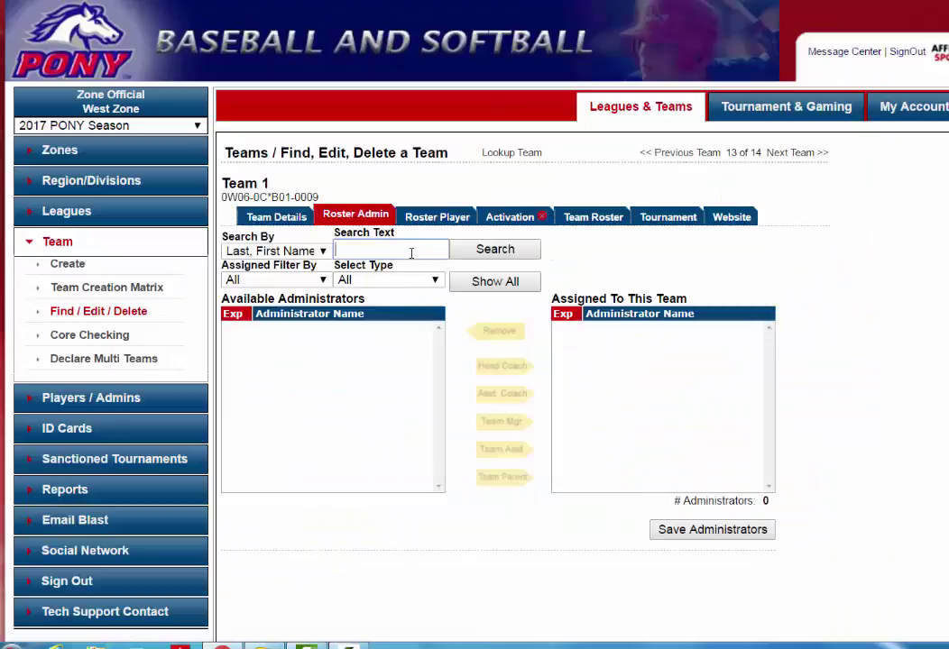
type("dem")
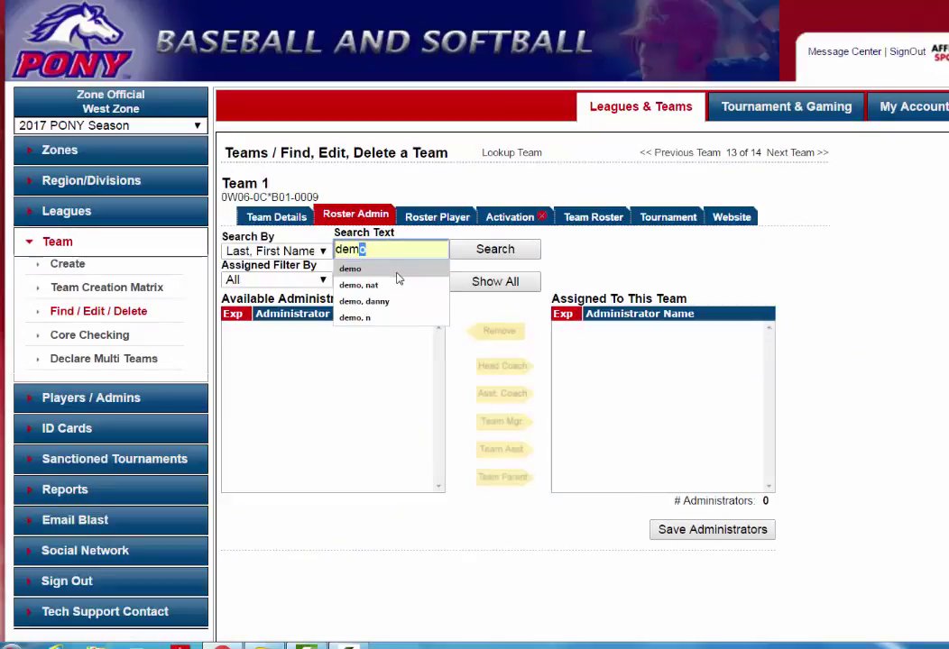
left_click(397, 271)
left_click(501, 250)
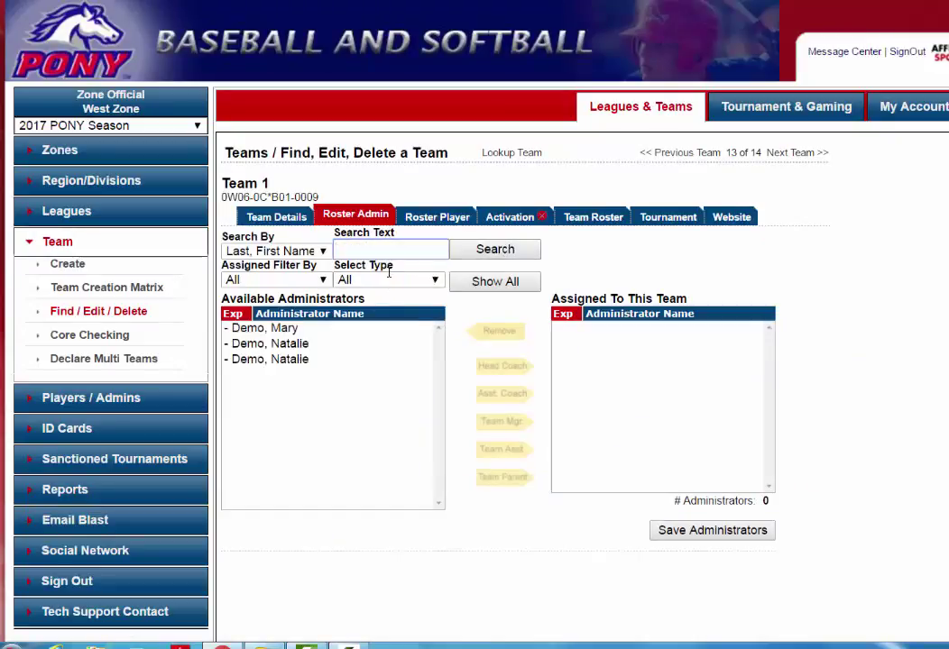
left_click(291, 330)
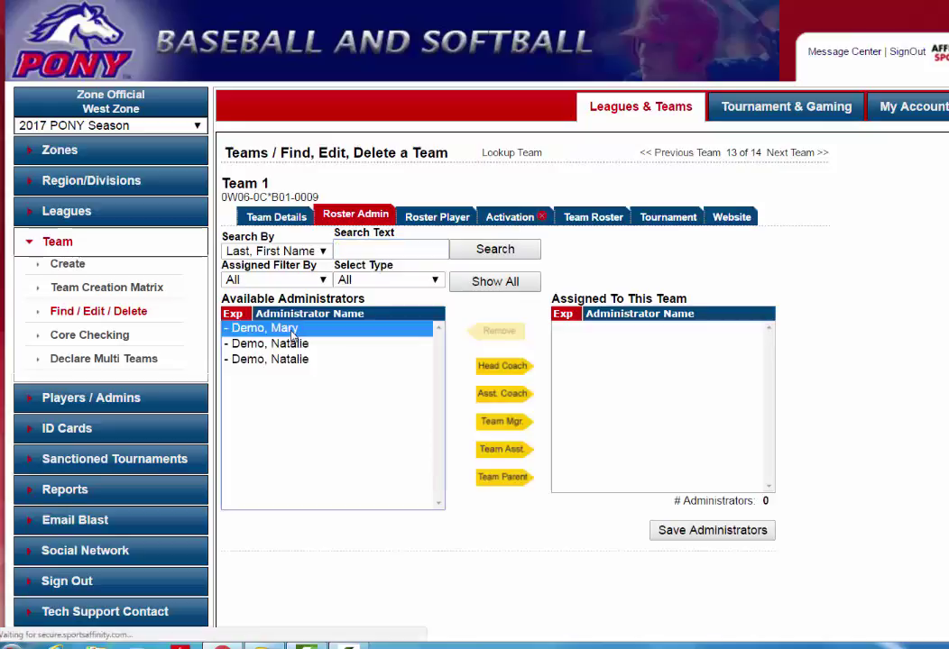
left_click(497, 368)
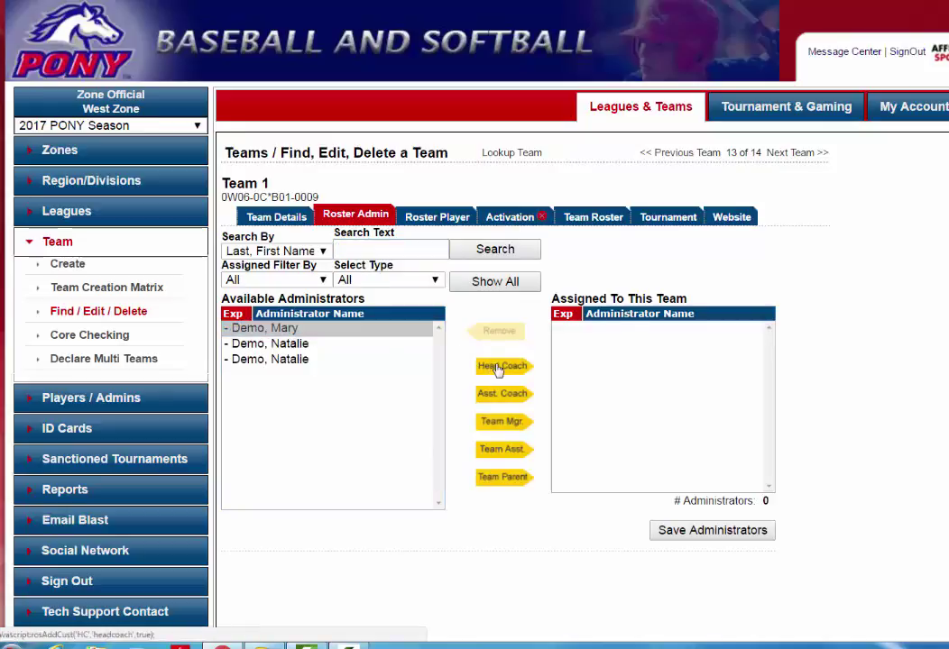
left_click(713, 546)
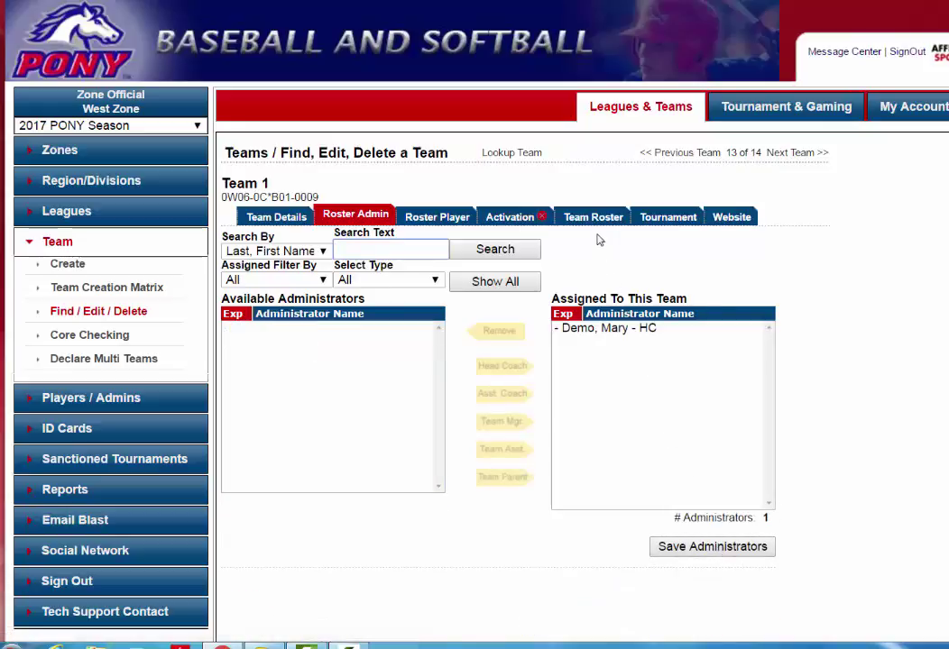
Review Team 1's roster (one head coach, no players), then go to Reports
left_click(594, 217)
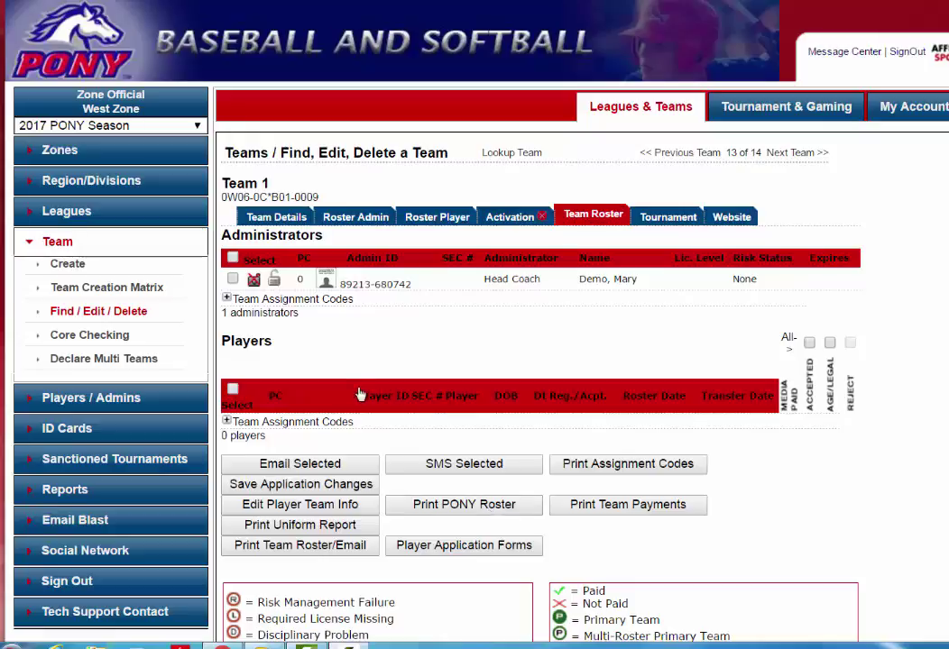
scroll(290, 347, "down", 1)
scroll(290, 347, "down", 1)
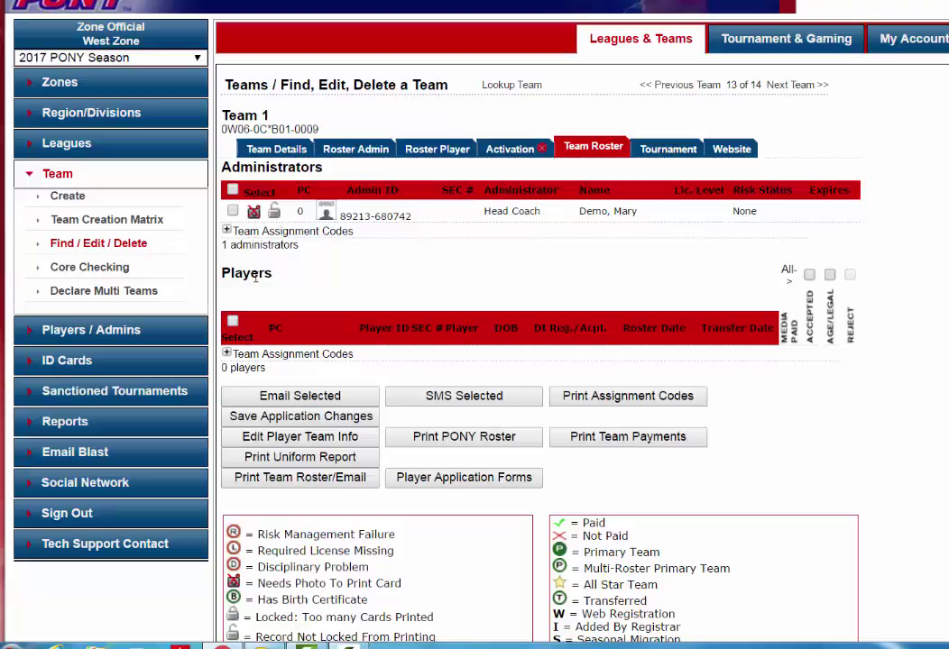
scroll(255, 279, "down", 2)
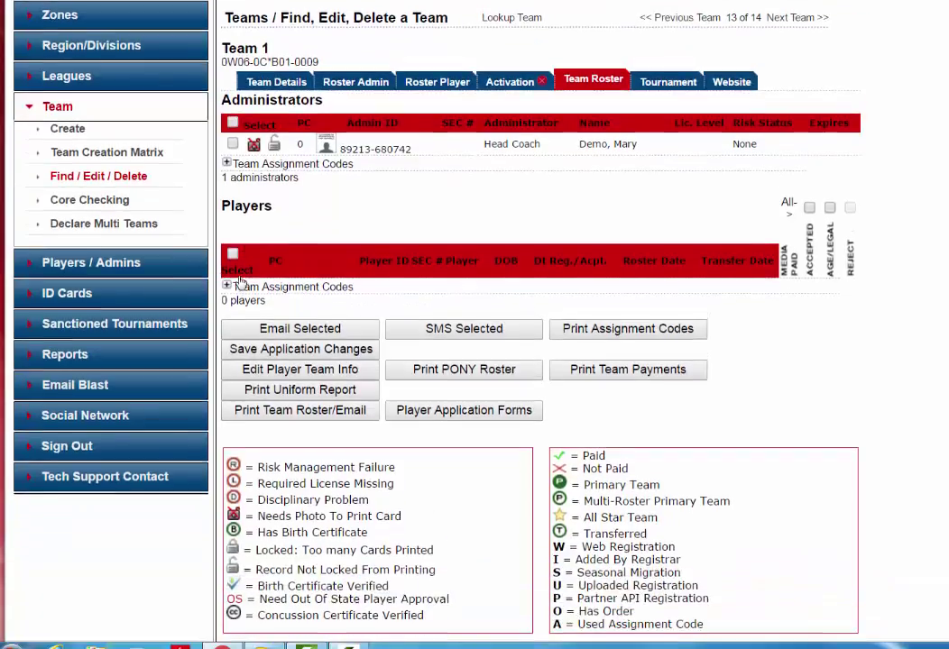
left_click(61, 359)
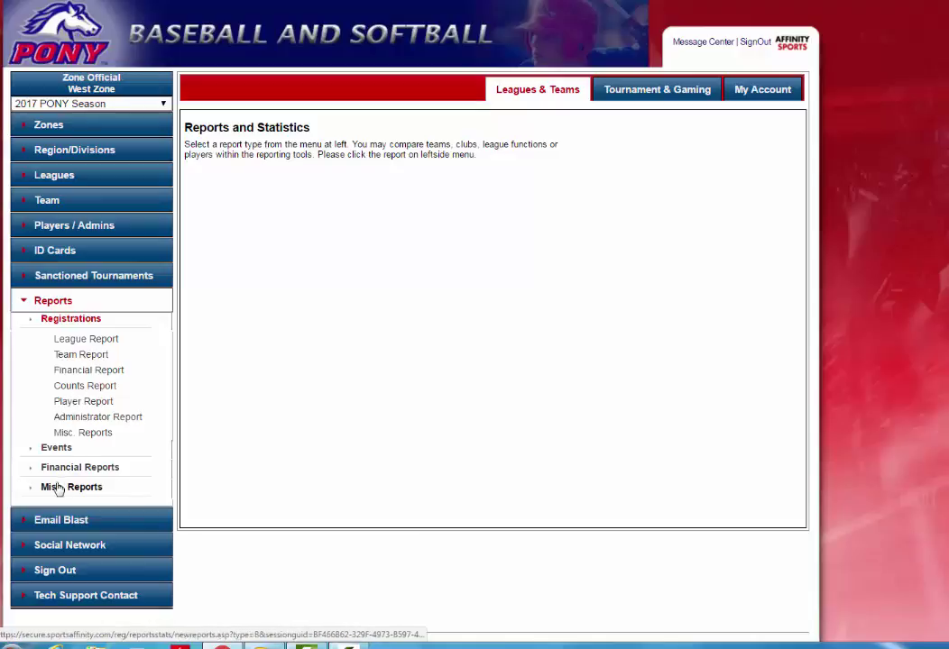
From Misc. Reports, generate a PONY Census Report for West Zone with All Leagues
left_click(97, 488)
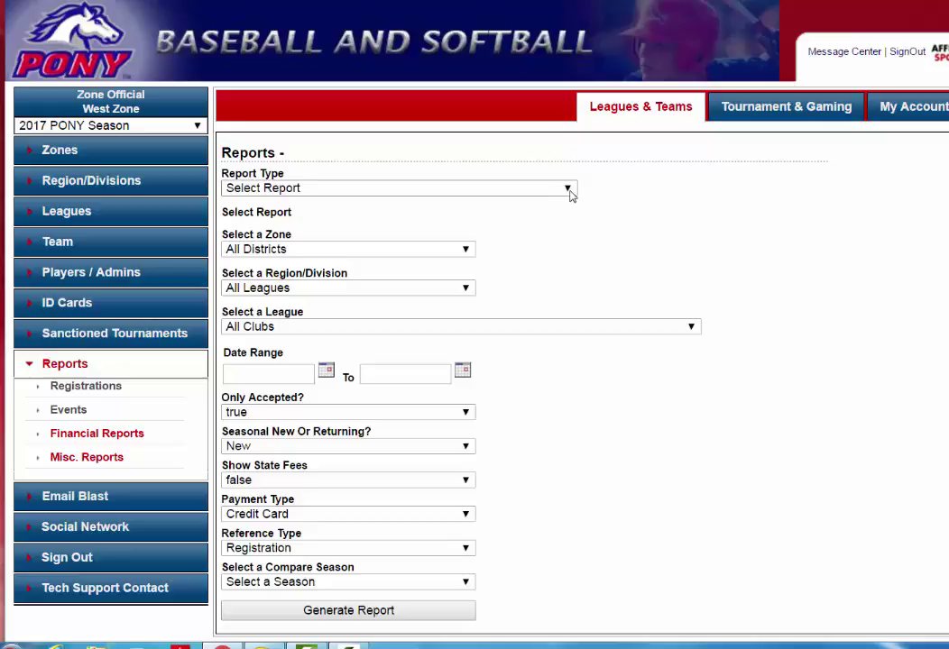
left_click(569, 192)
scroll(612, 283, "down", 1)
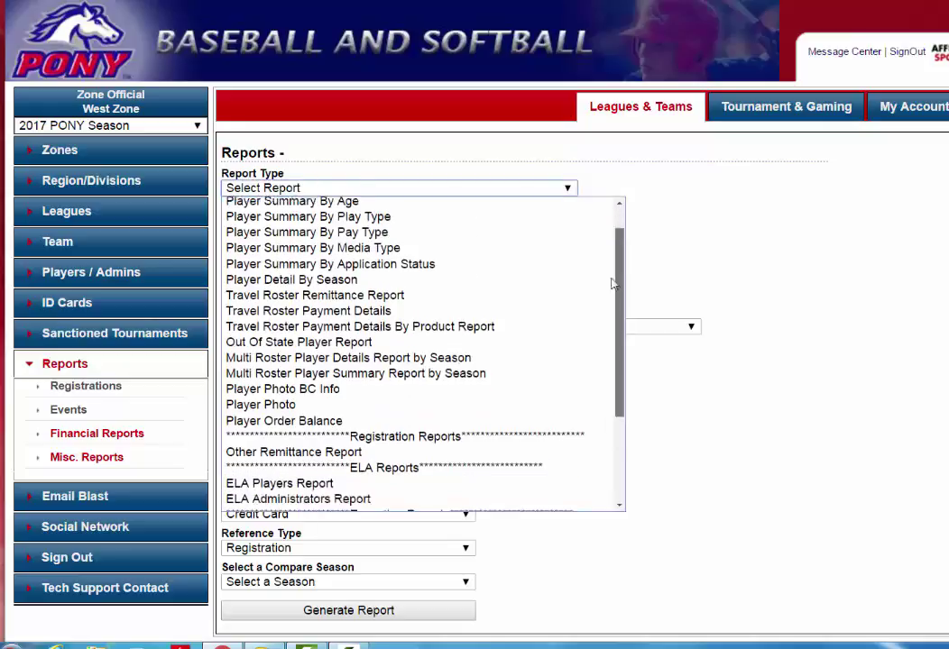
scroll(611, 283, "down", 3)
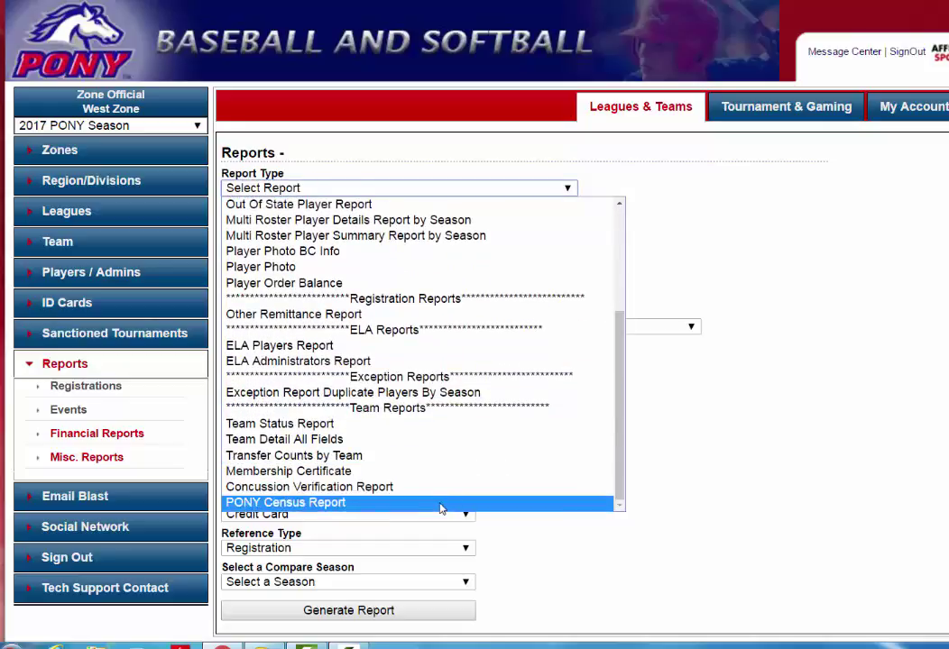
left_click(397, 503)
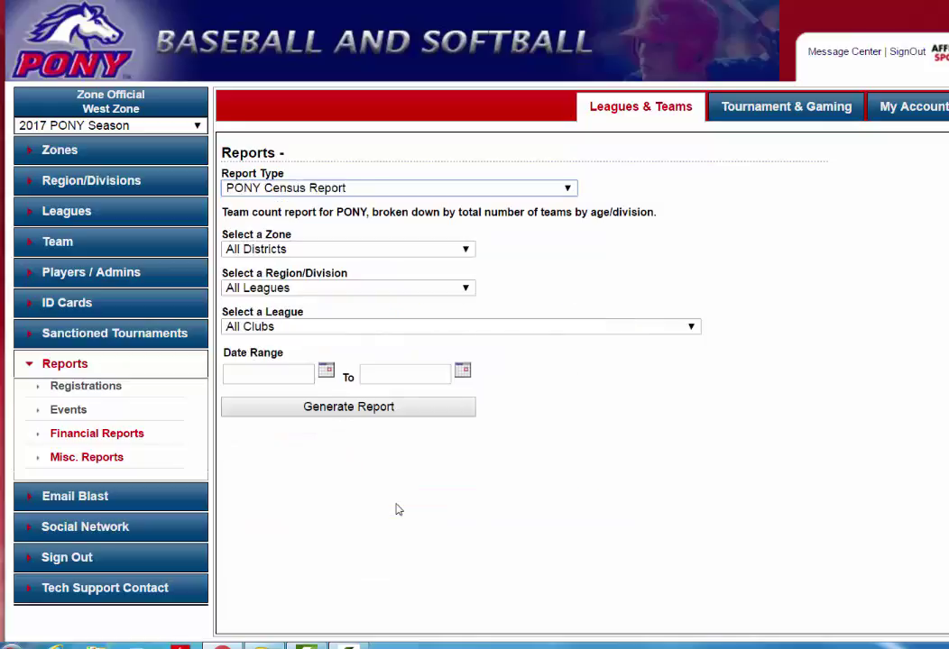
left_click(348, 251)
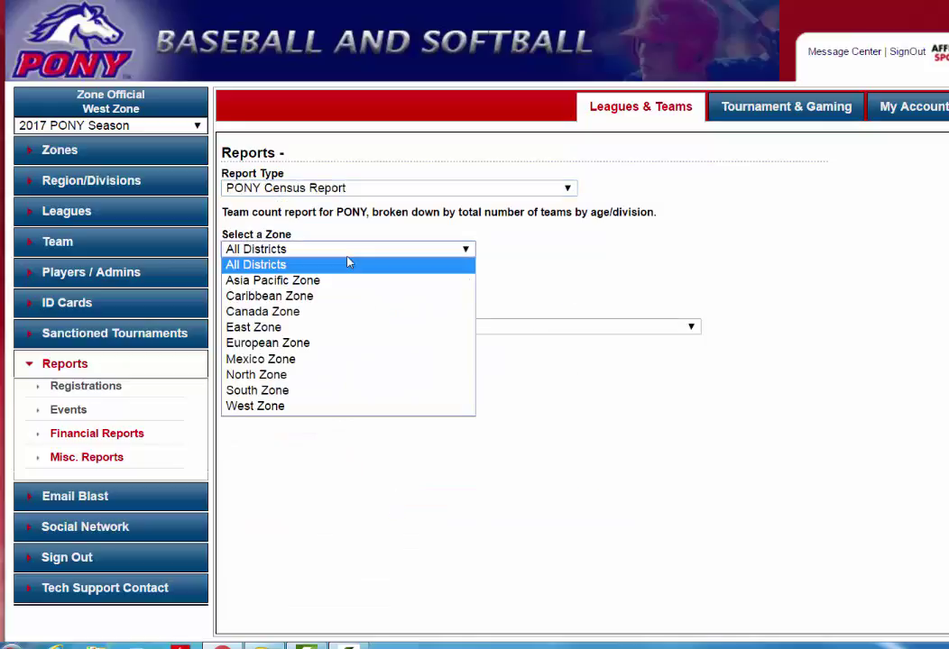
left_click(322, 407)
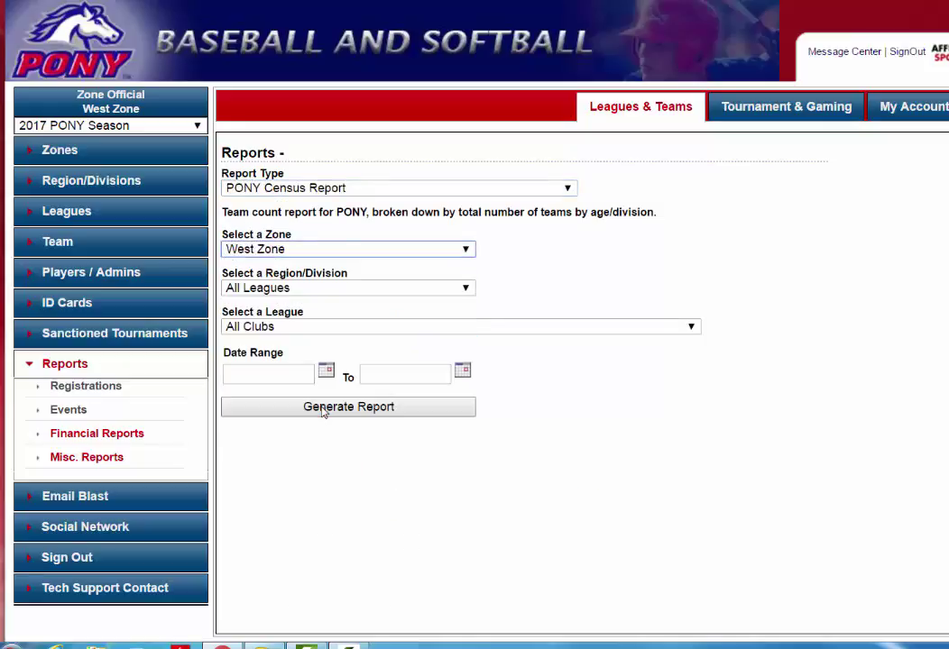
left_click(340, 294)
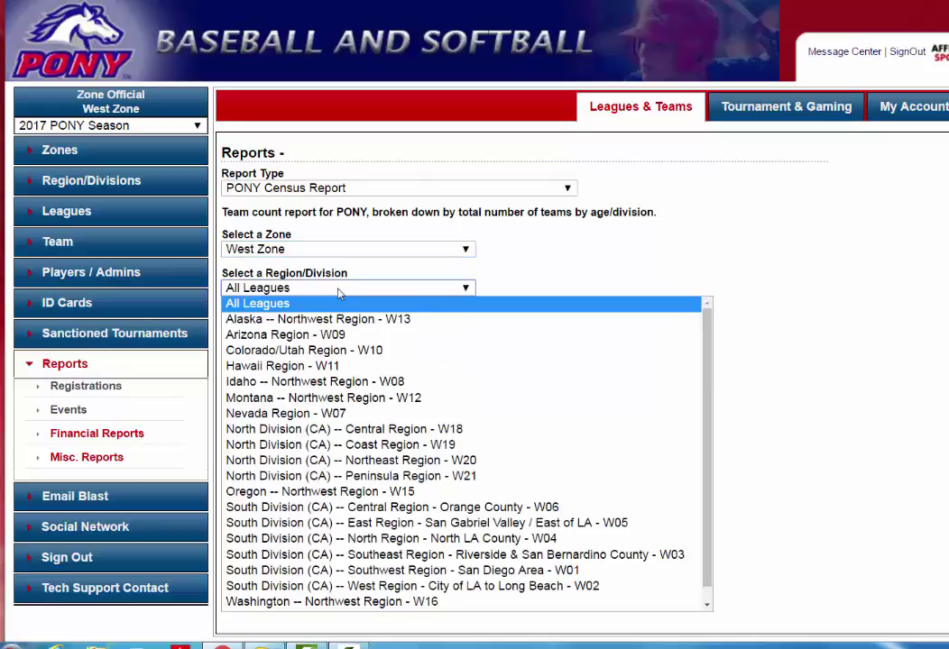
left_click(340, 294)
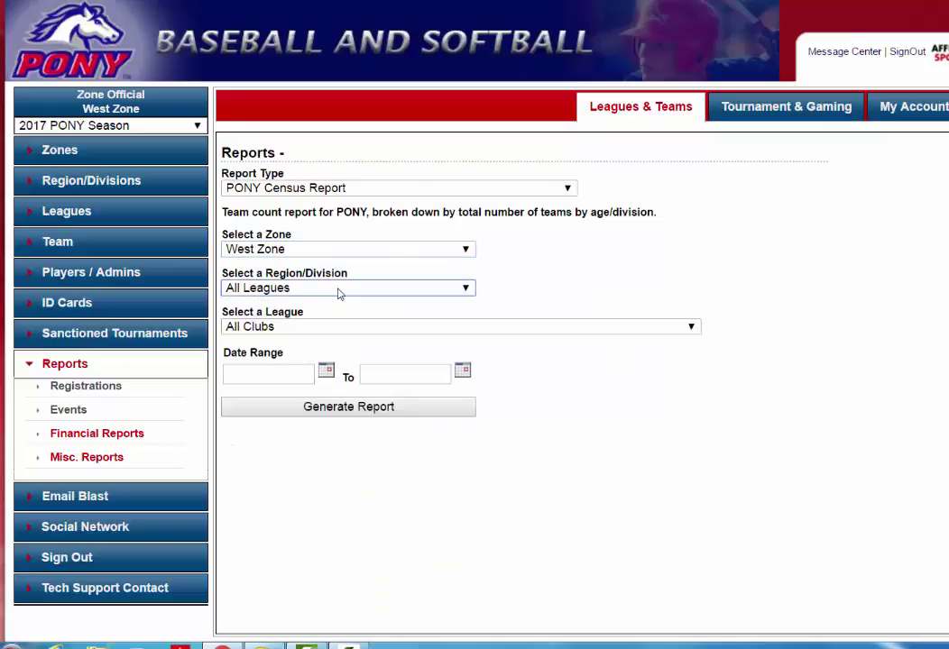
left_click(369, 408)
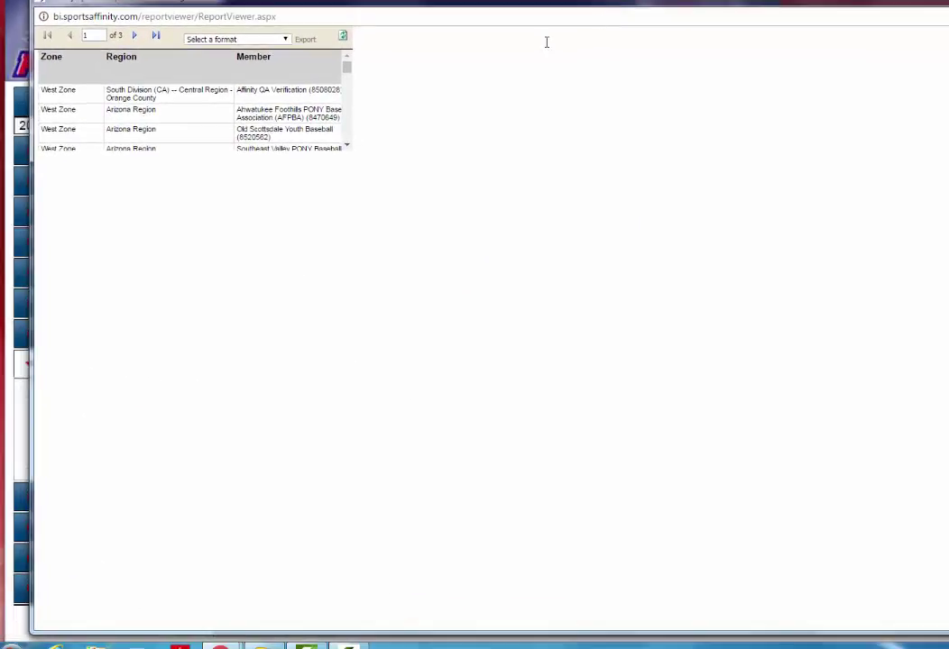
Export the West Zone census report in Excel format and open the downloaded xlsx
left_click(231, 38)
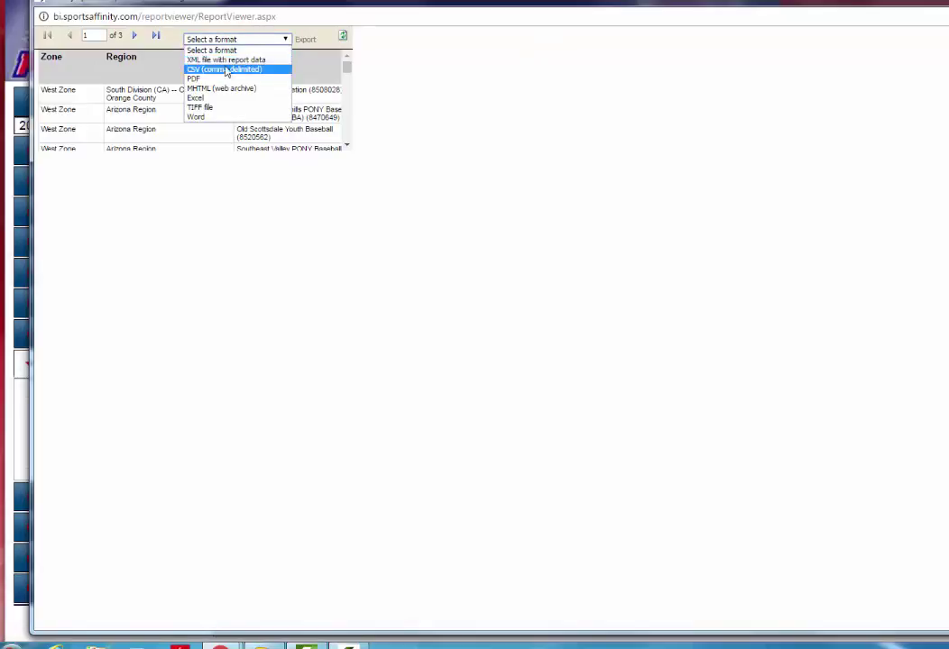
left_click(225, 101)
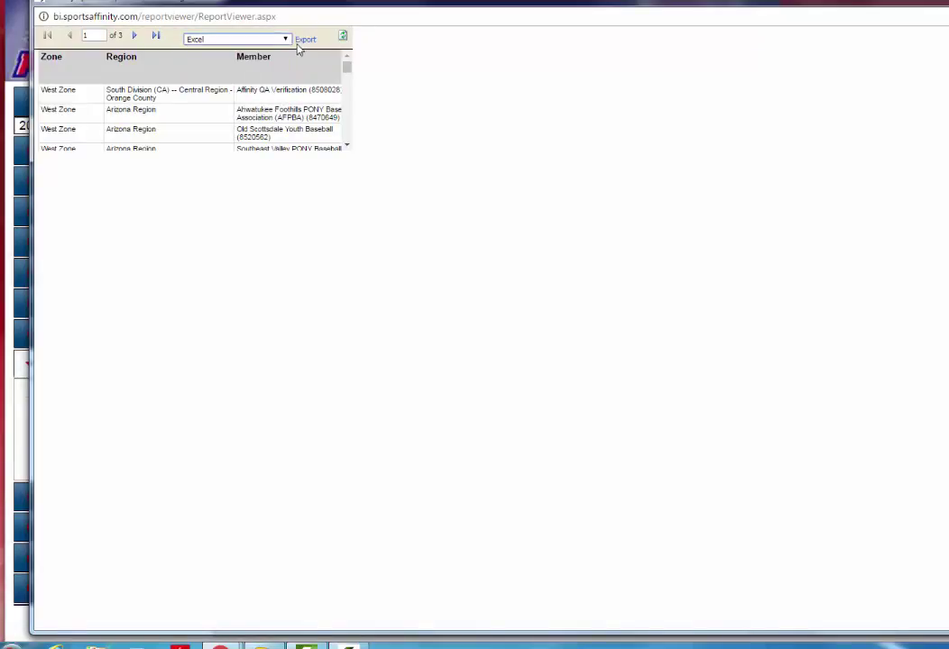
left_click(303, 40)
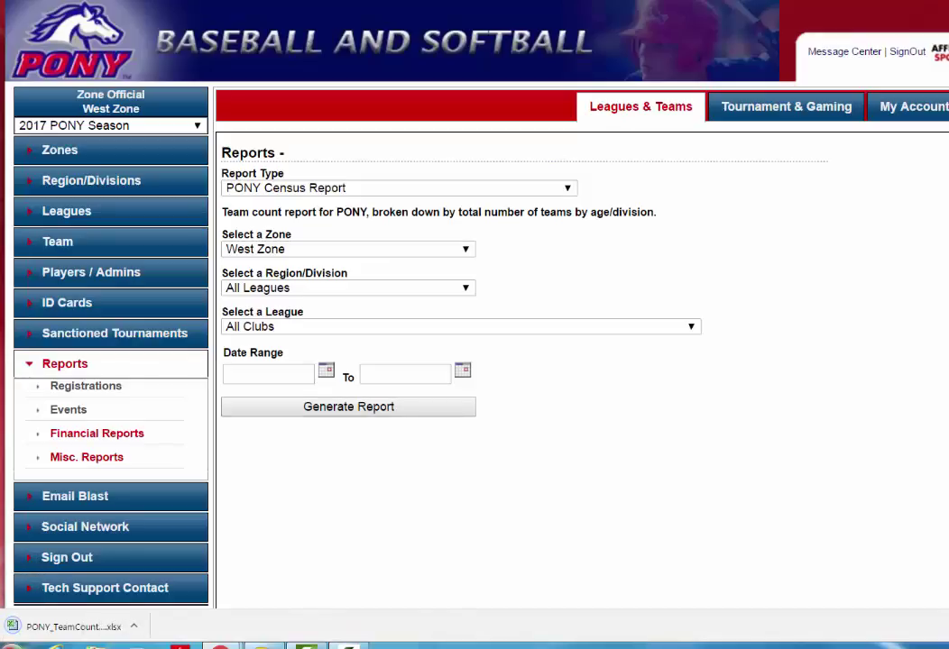
left_click(46, 624)
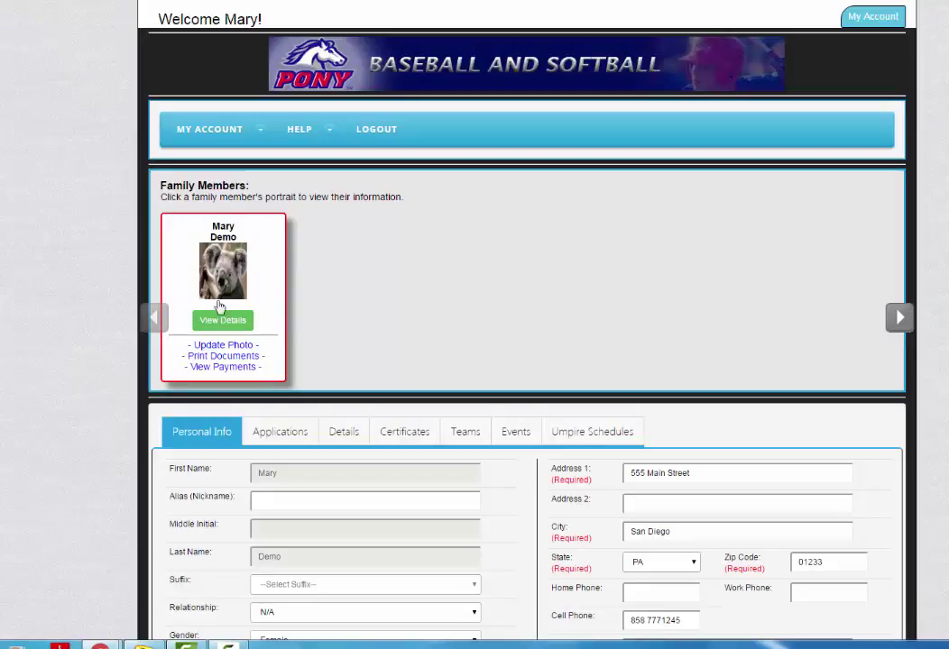
Open Team Info for Team 1 (0W06-0C*B01-0009) from the account's Teams list
scroll(518, 270, "down", 1)
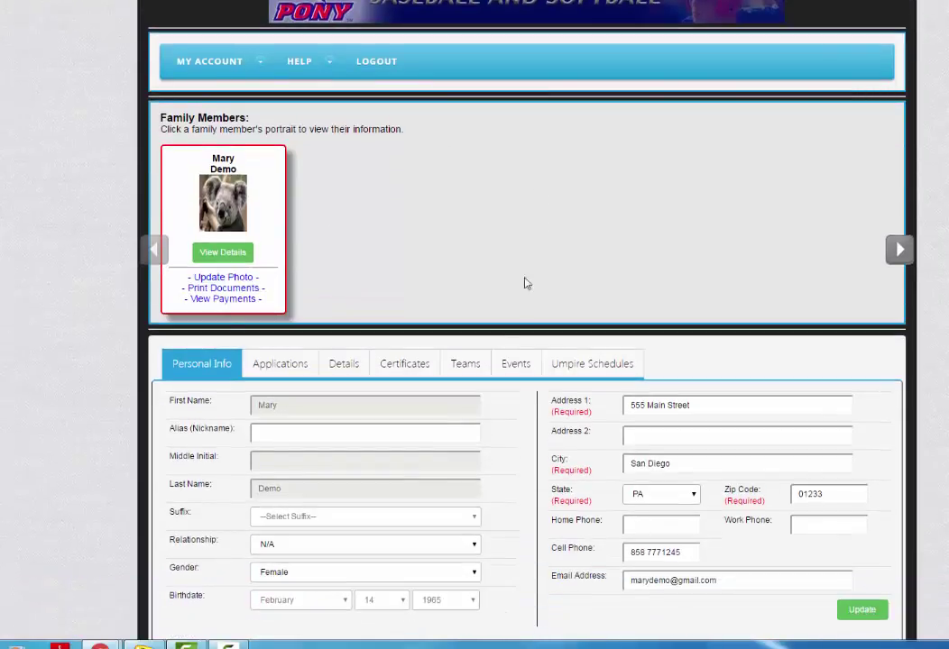
left_click(467, 375)
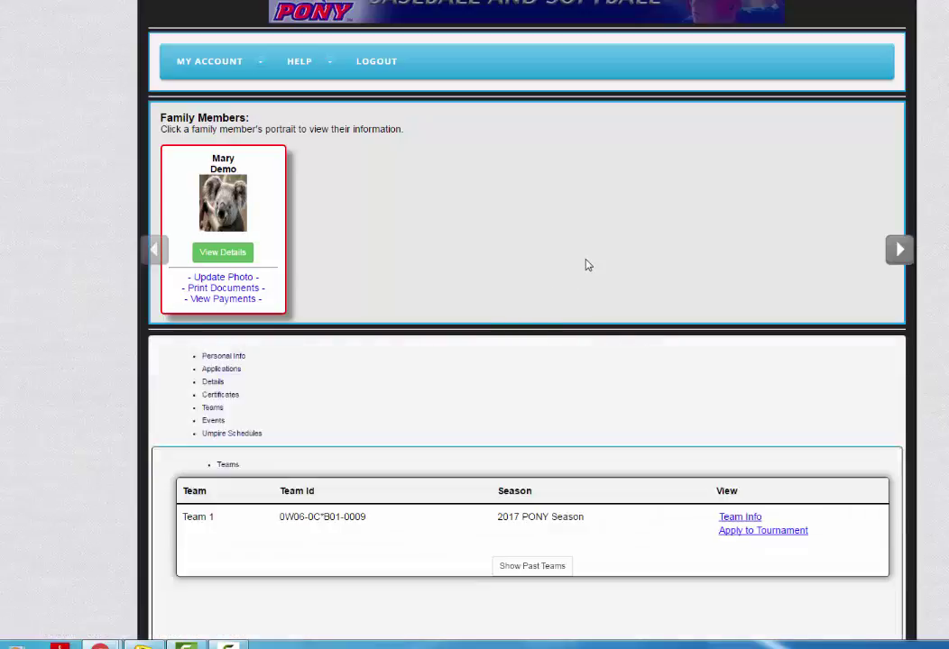
scroll(586, 264, "down", 1)
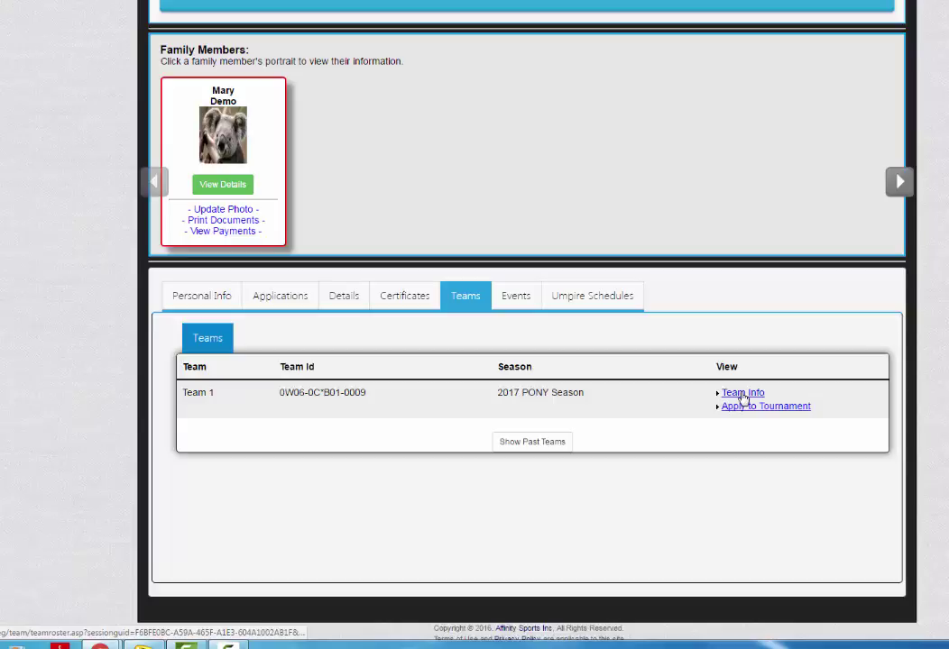
left_click(742, 394)
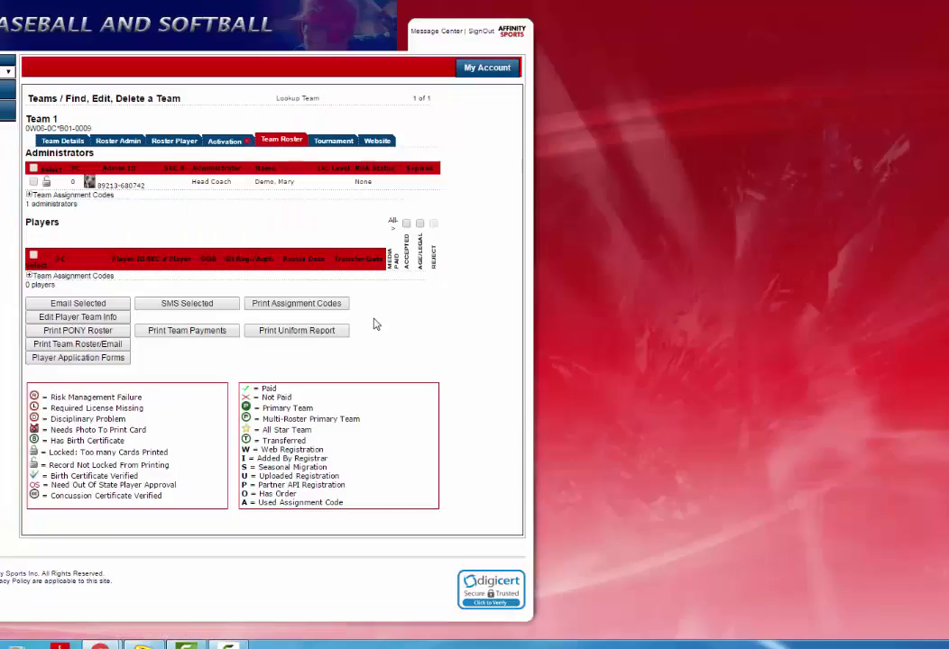
Through Add All Star Player, look up last name 'demo' and add that player to Team 1
left_click(170, 144)
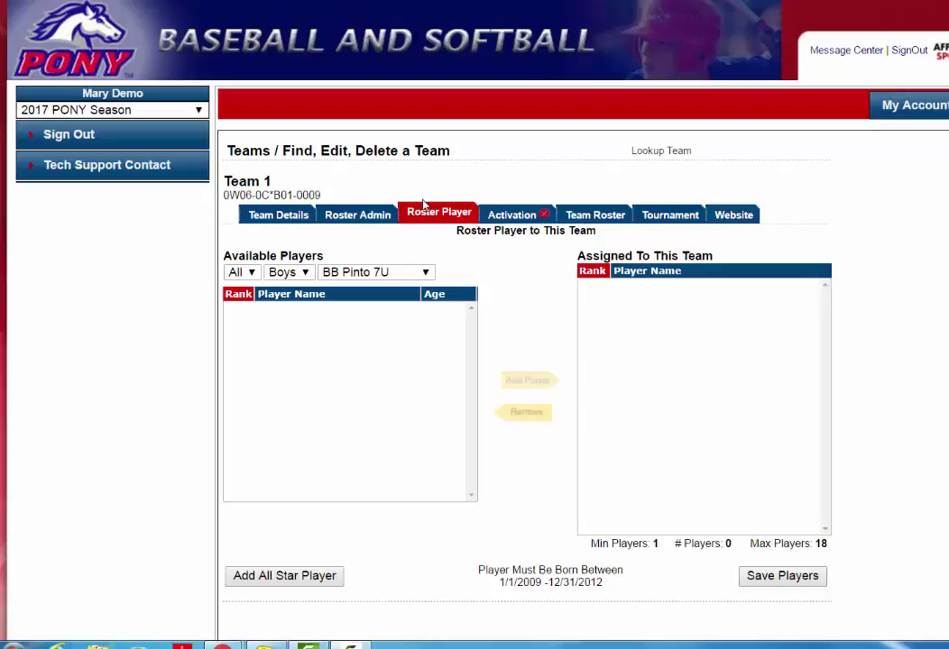
scroll(517, 311, "down", 3)
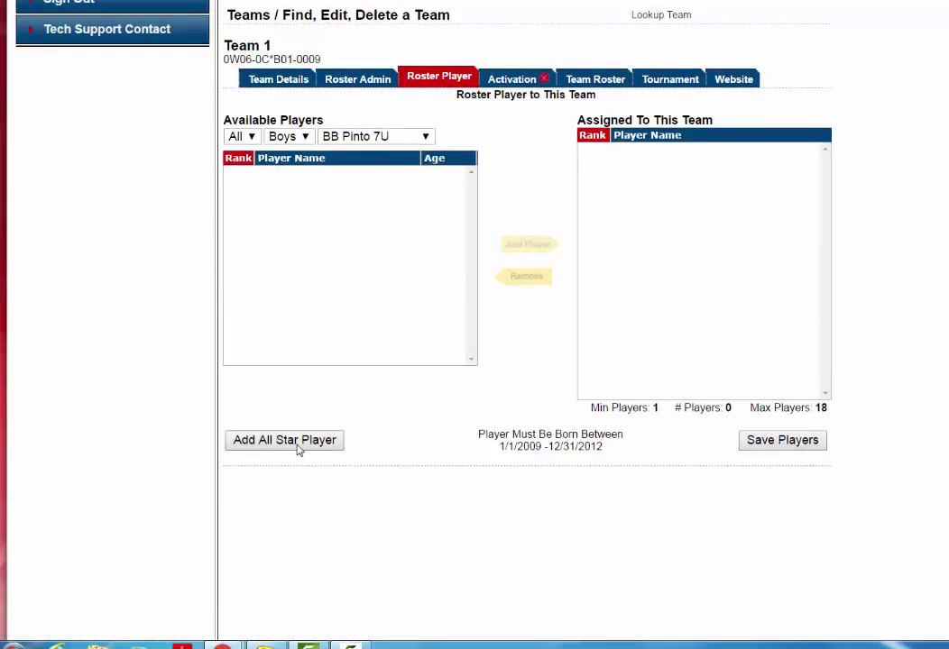
left_click(297, 442)
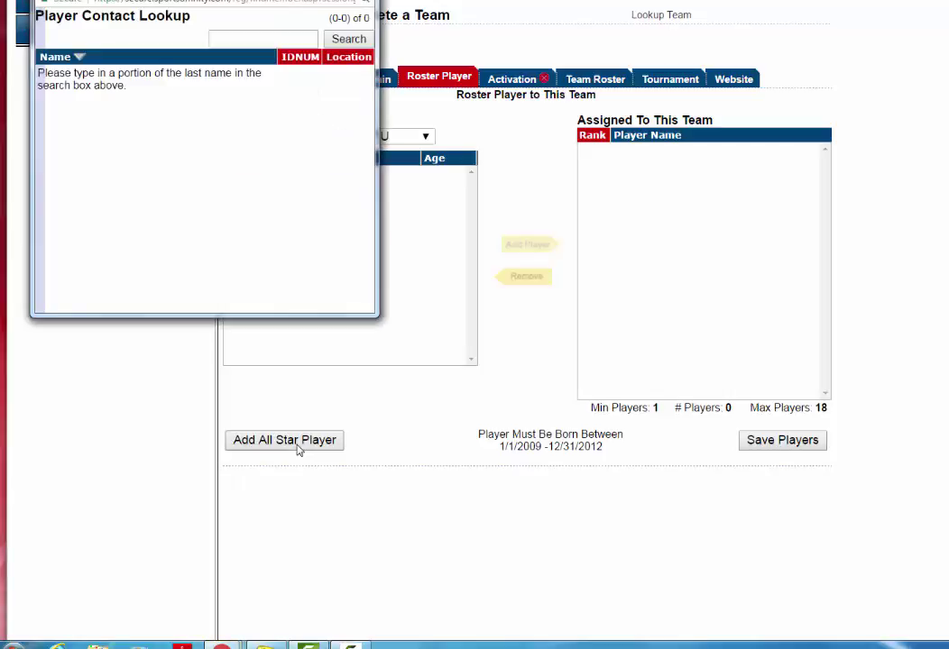
left_click(244, 41)
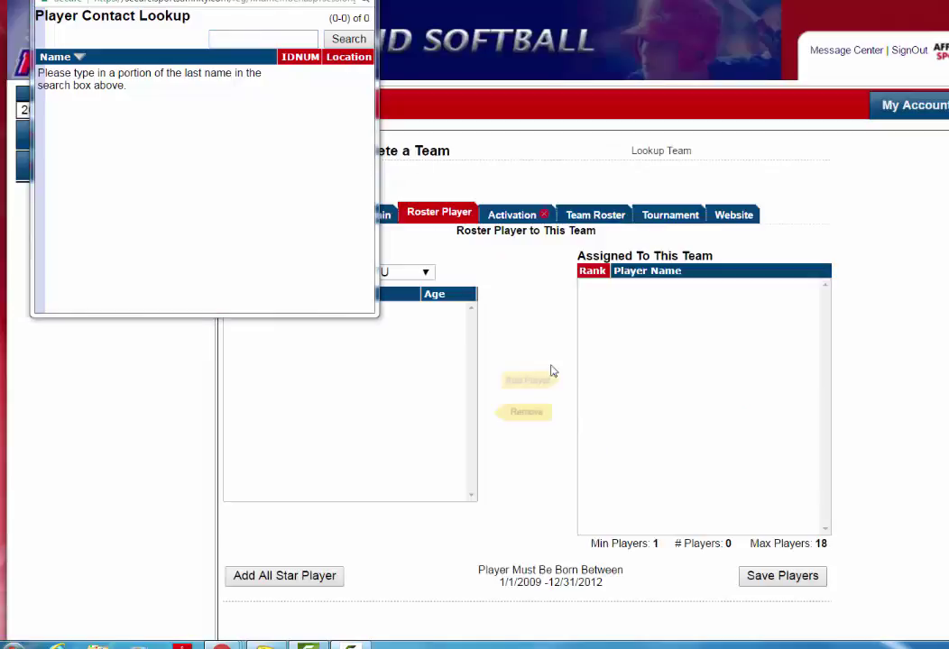
left_click(249, 38)
type("demo")
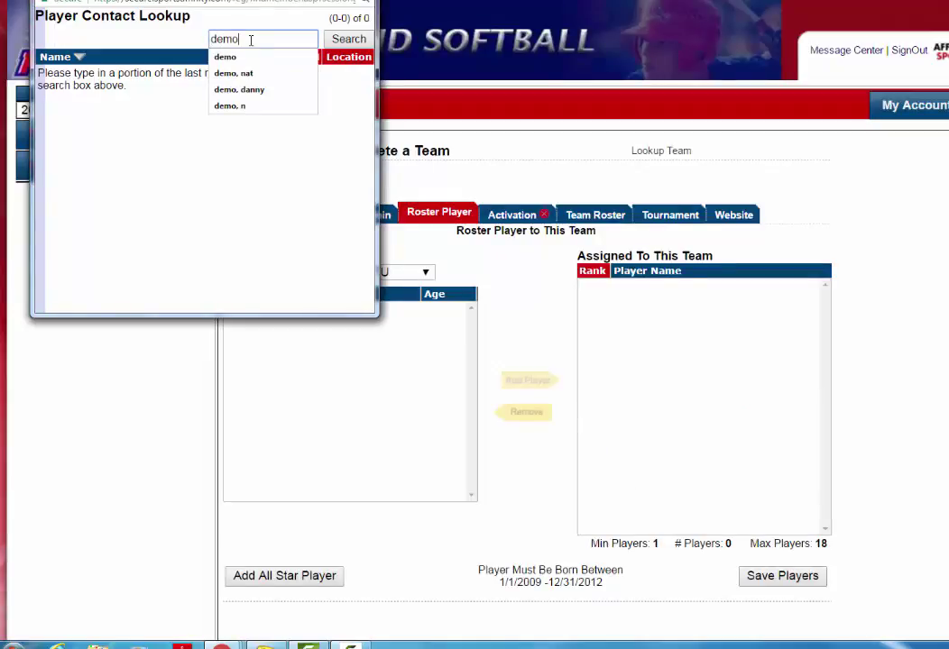
left_click(243, 57)
left_click(342, 45)
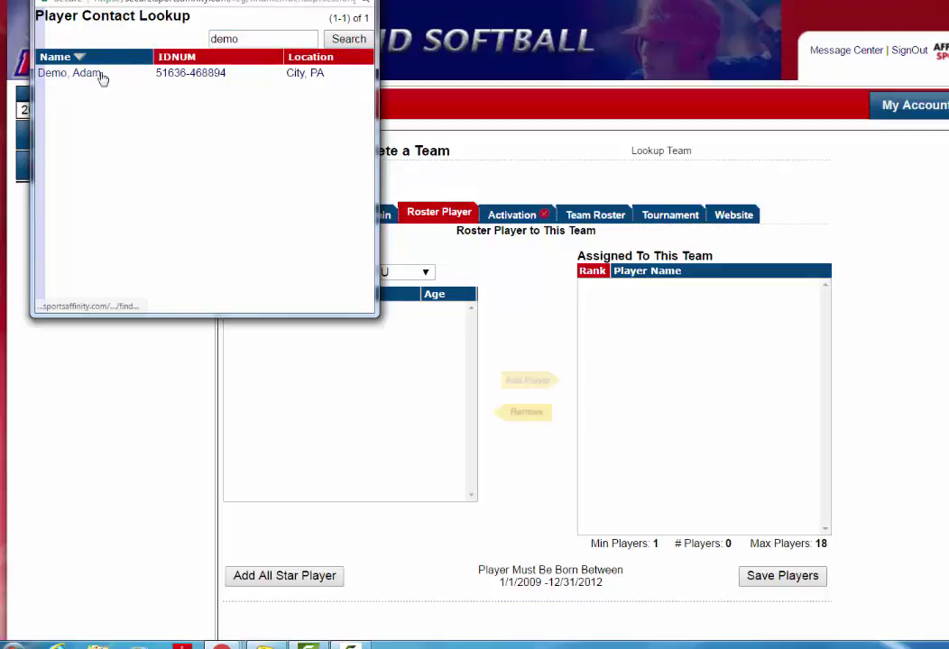
left_click(202, 78)
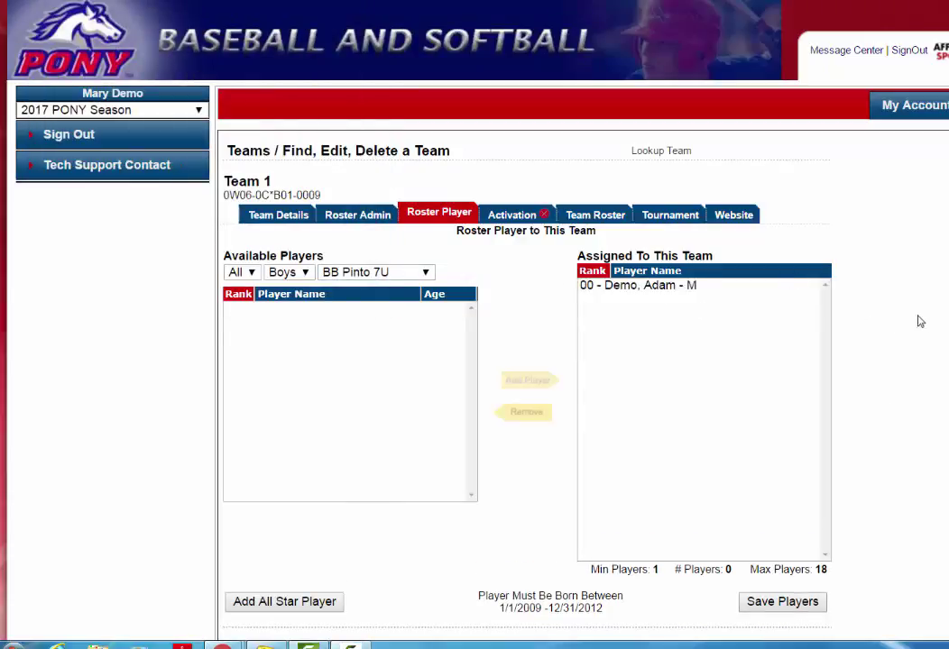
scroll(882, 474, "down", 3)
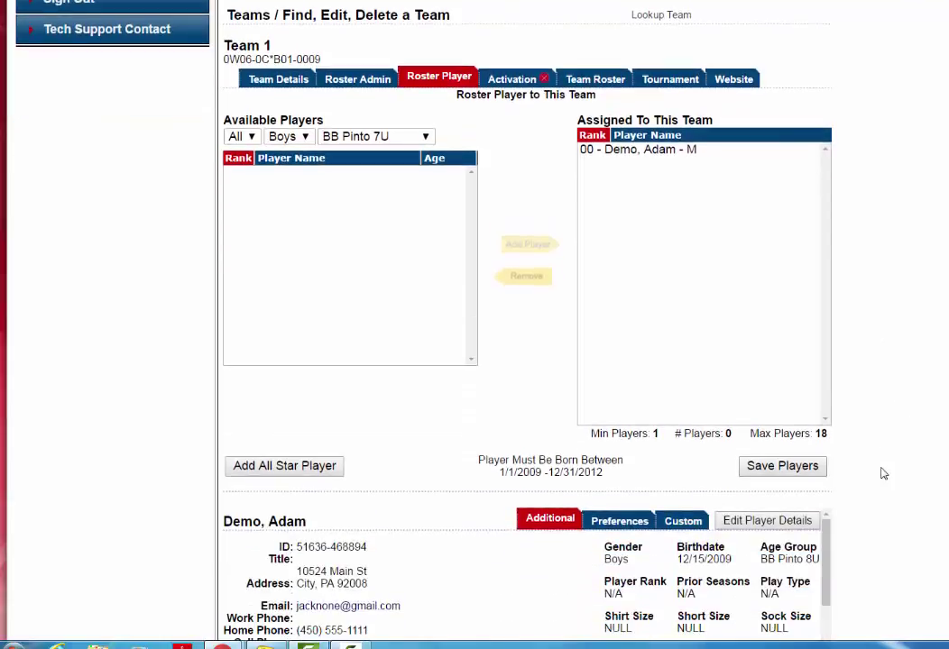
Save Team 1's players and review the roster showing one head coach and one All Star player
left_click(762, 466)
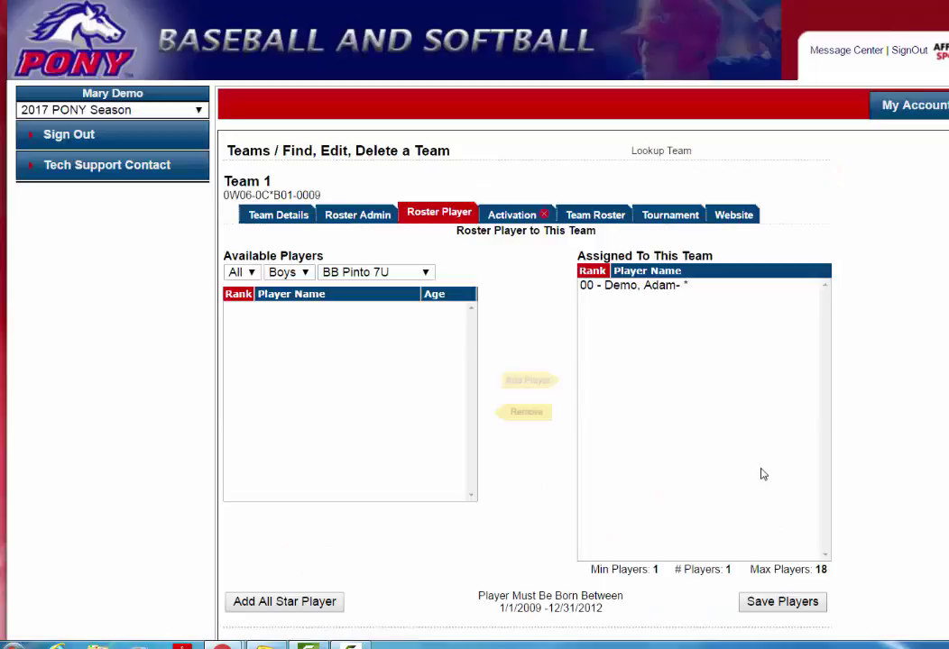
left_click(594, 215)
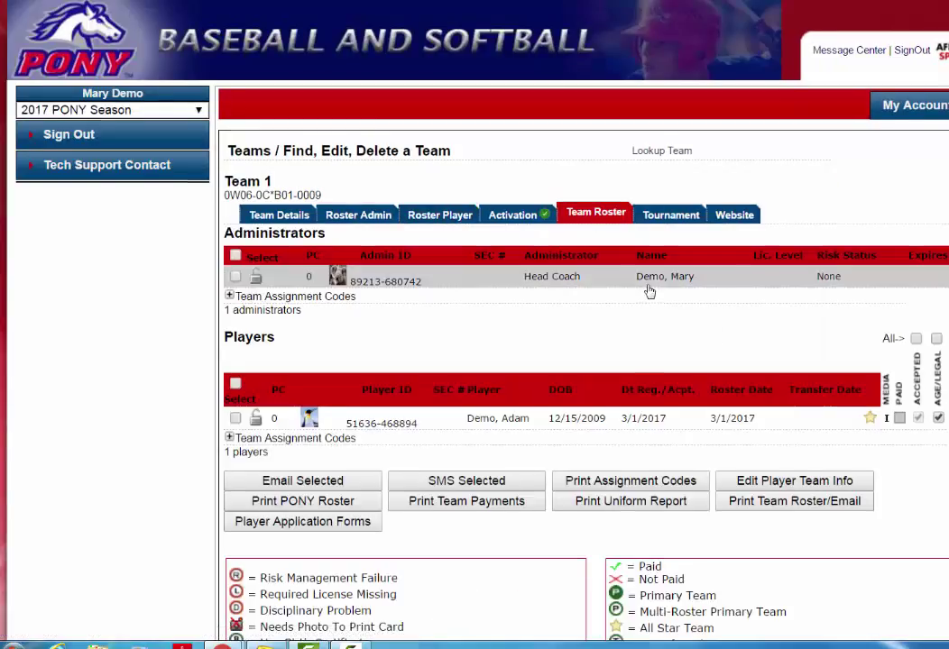
scroll(650, 290, "down", 2)
scroll(631, 284, "down", 1)
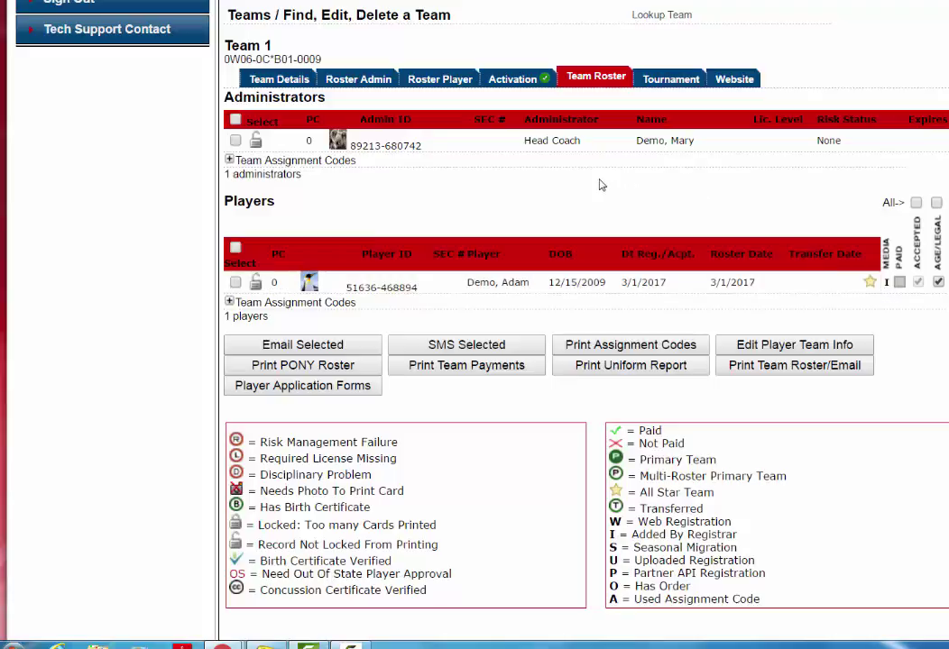
Activate Team 1 from the Activation tab and review the reloaded roster
left_click(517, 84)
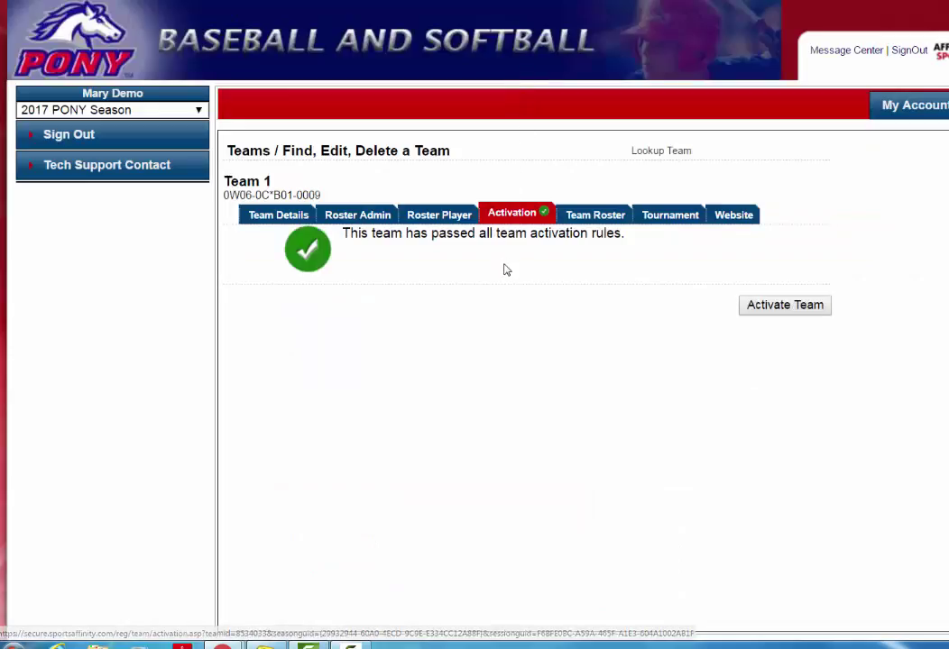
left_click(781, 311)
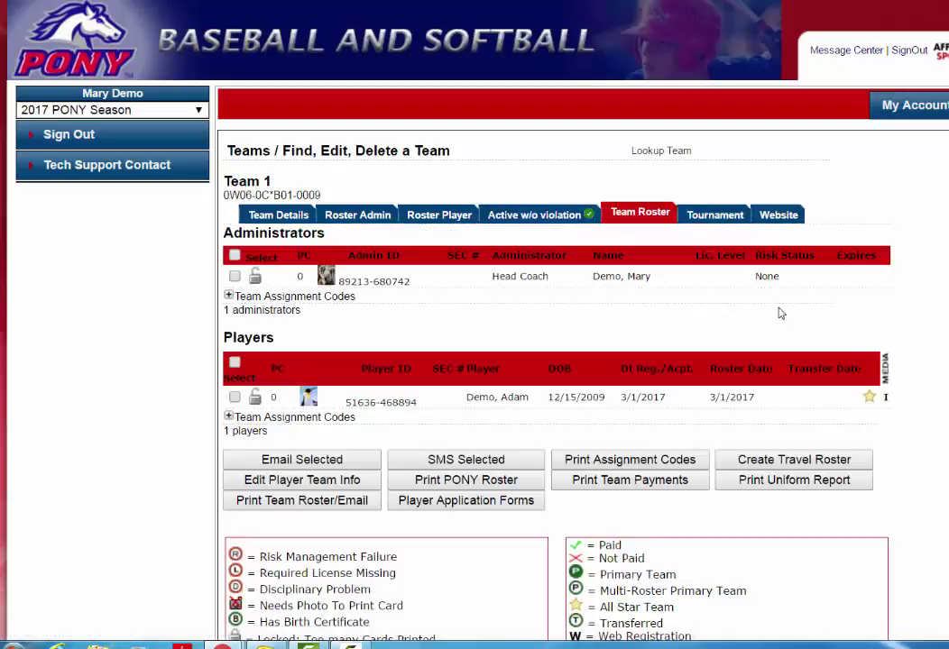
scroll(781, 313, "down", 1)
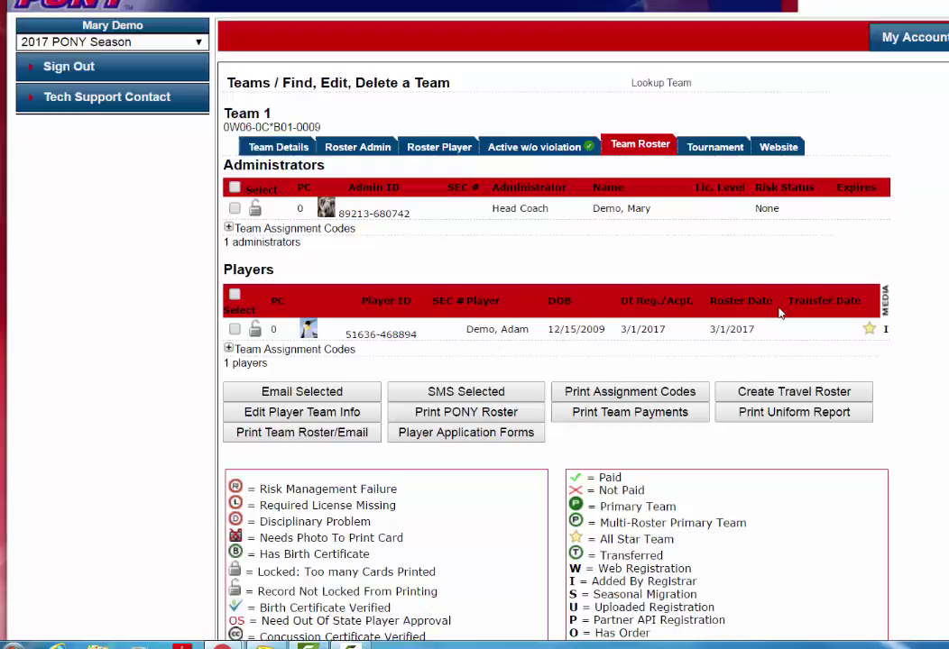
scroll(781, 312, "down", 1)
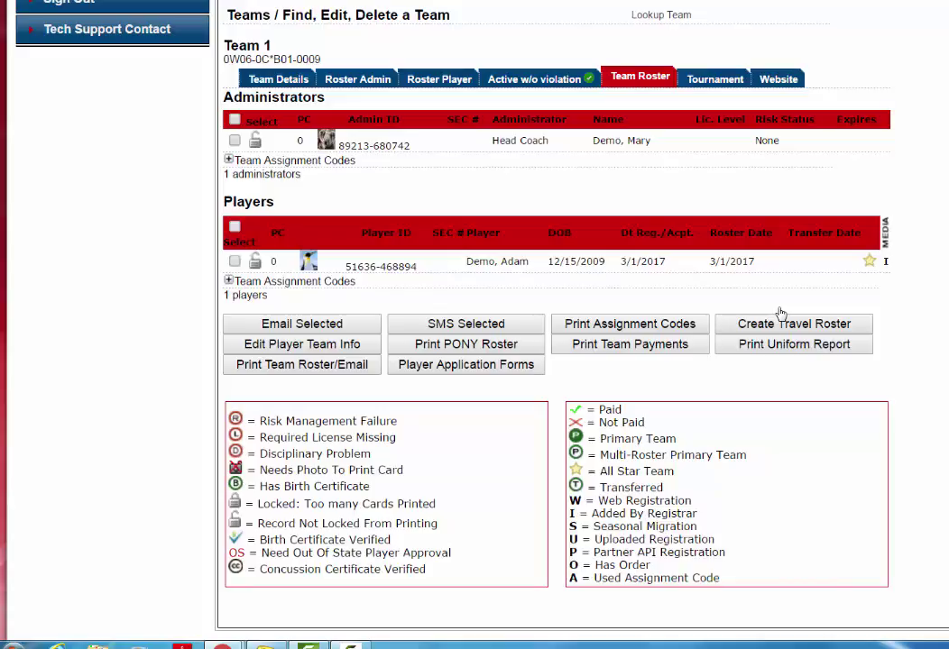
scroll(781, 313, "up", 1)
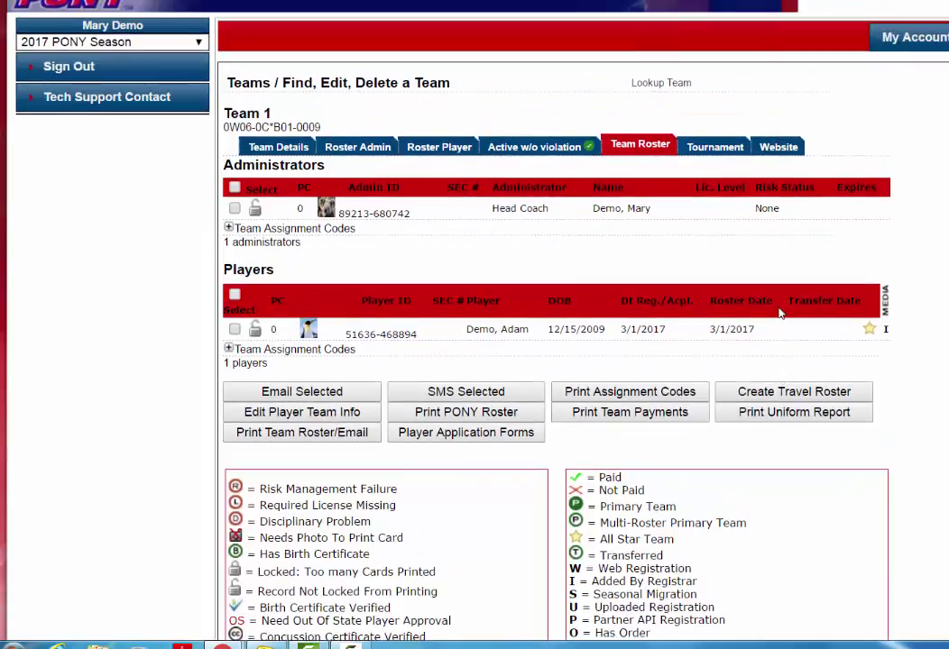
Show the Tech Support Contact page with help-ticket links and the English/Spanish support line
left_click(139, 97)
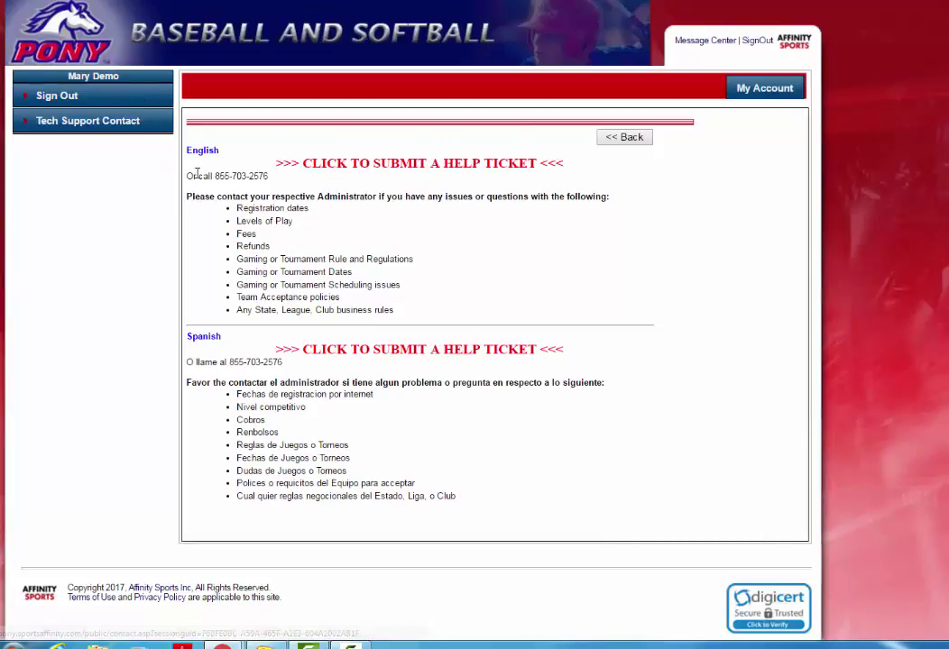